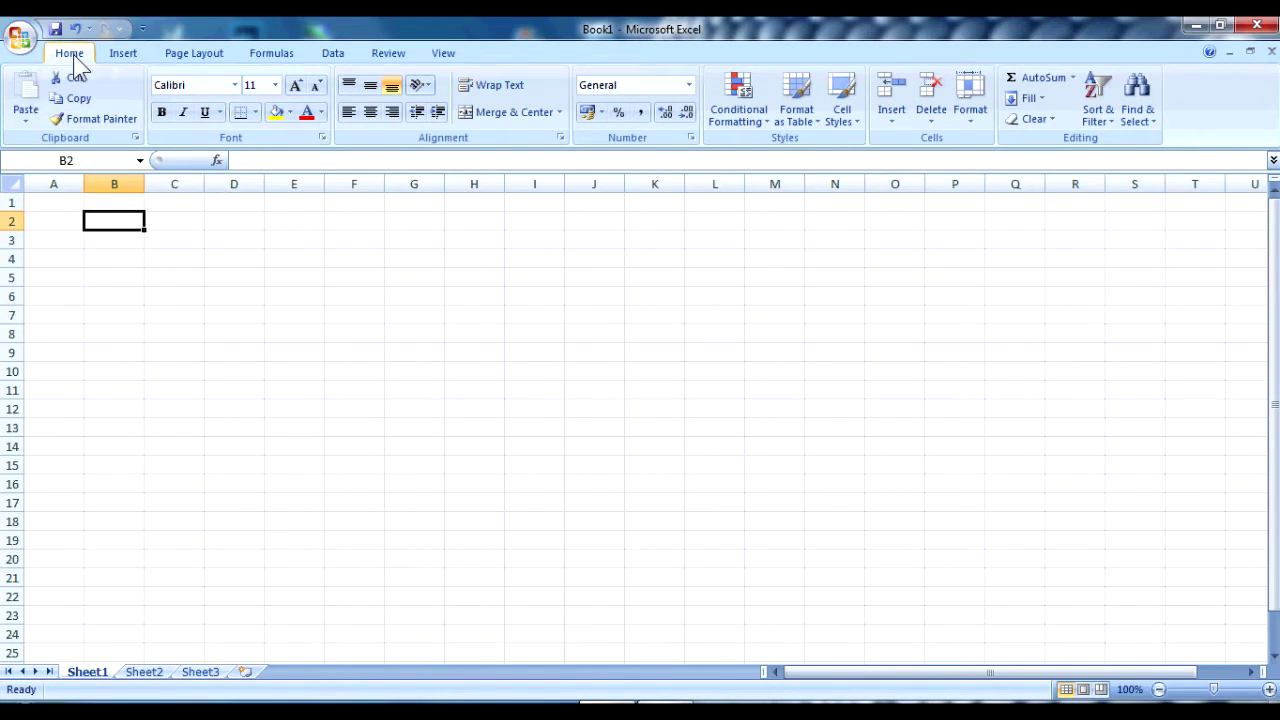
- Browse the Insert and Home ribbon tabs on blank Book1, ending on Page Layout
{"action": "left_click", "coordinate": [123, 56]}
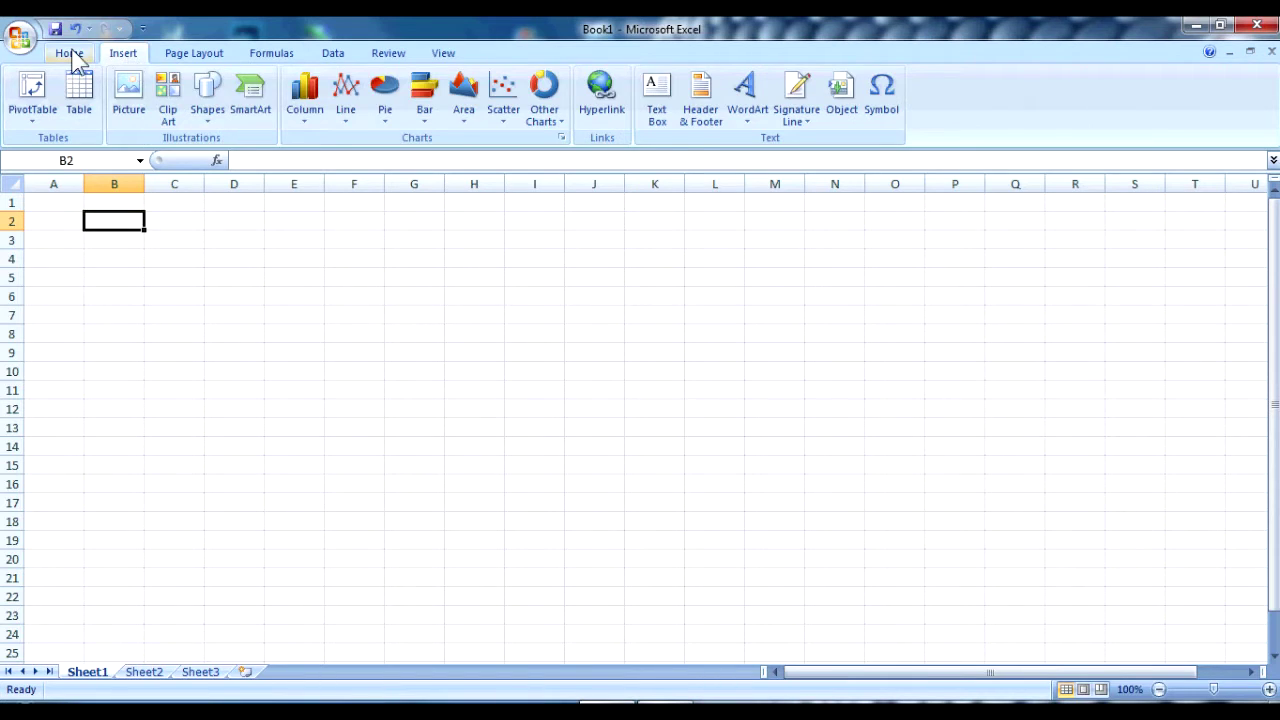
{"action": "left_click", "coordinate": [72, 58]}
{"action": "left_click", "coordinate": [124, 56]}
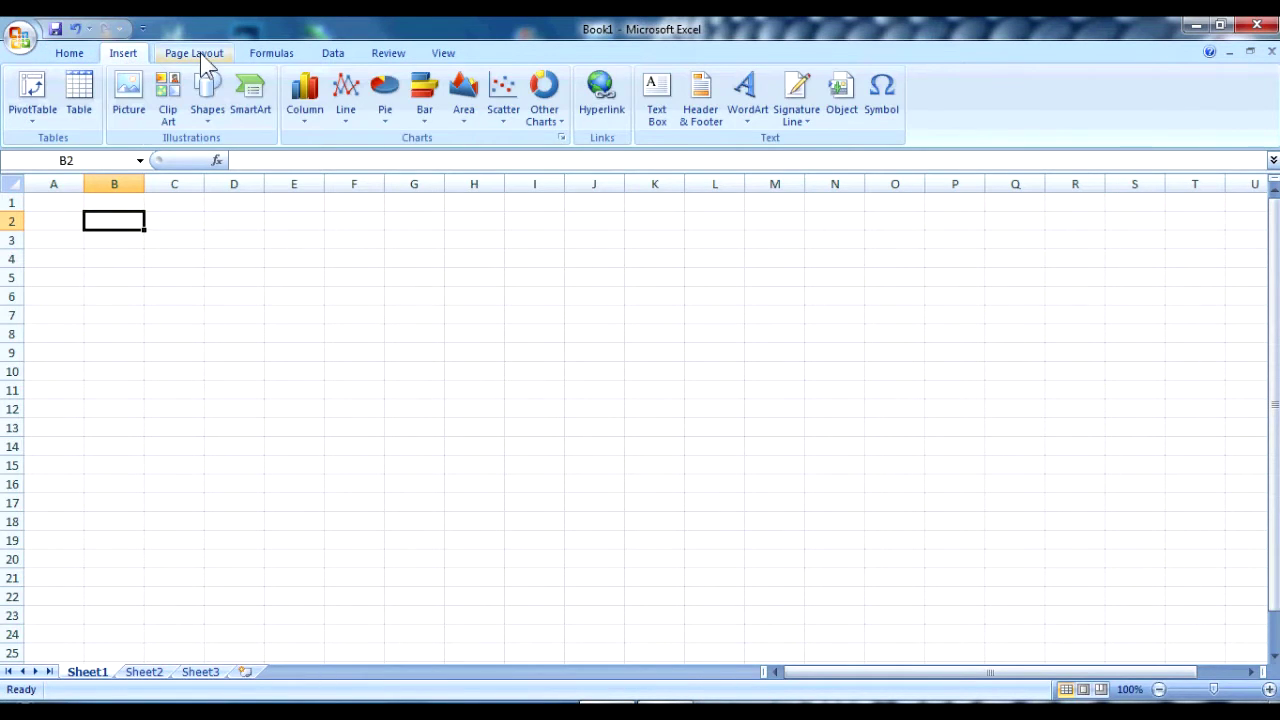
{"action": "left_click", "coordinate": [66, 57]}
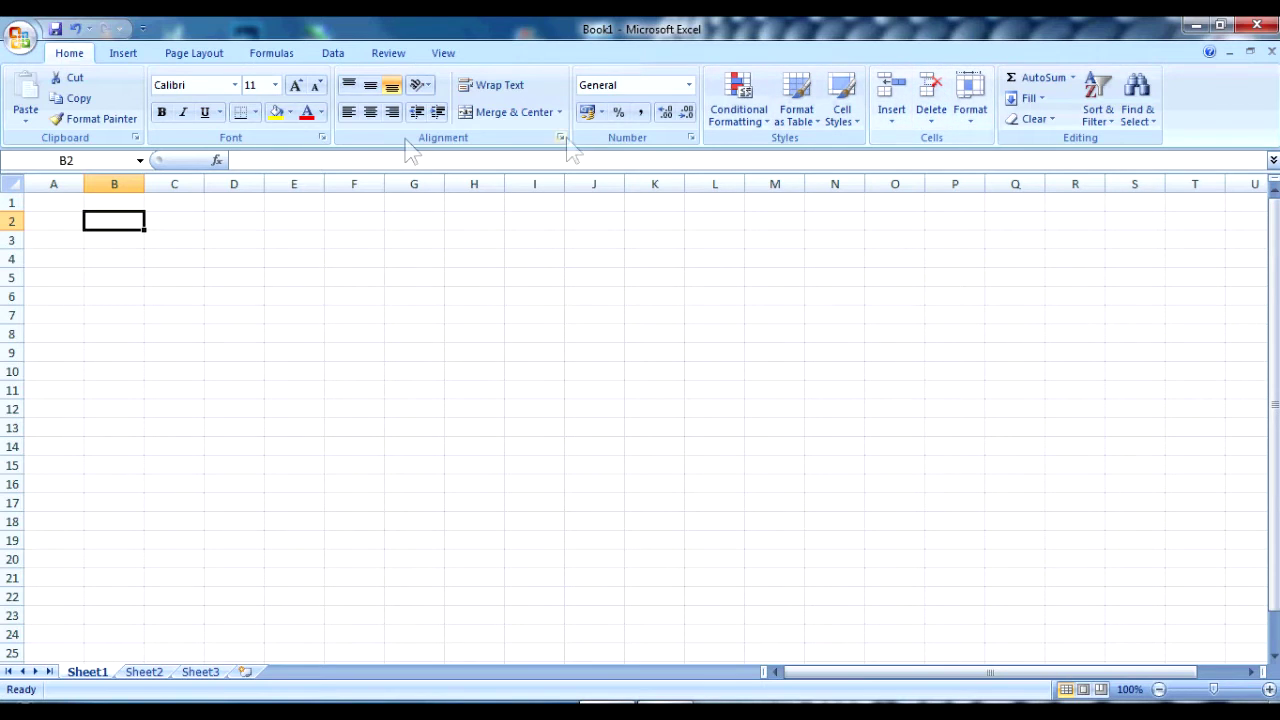
{"action": "left_click", "coordinate": [124, 56]}
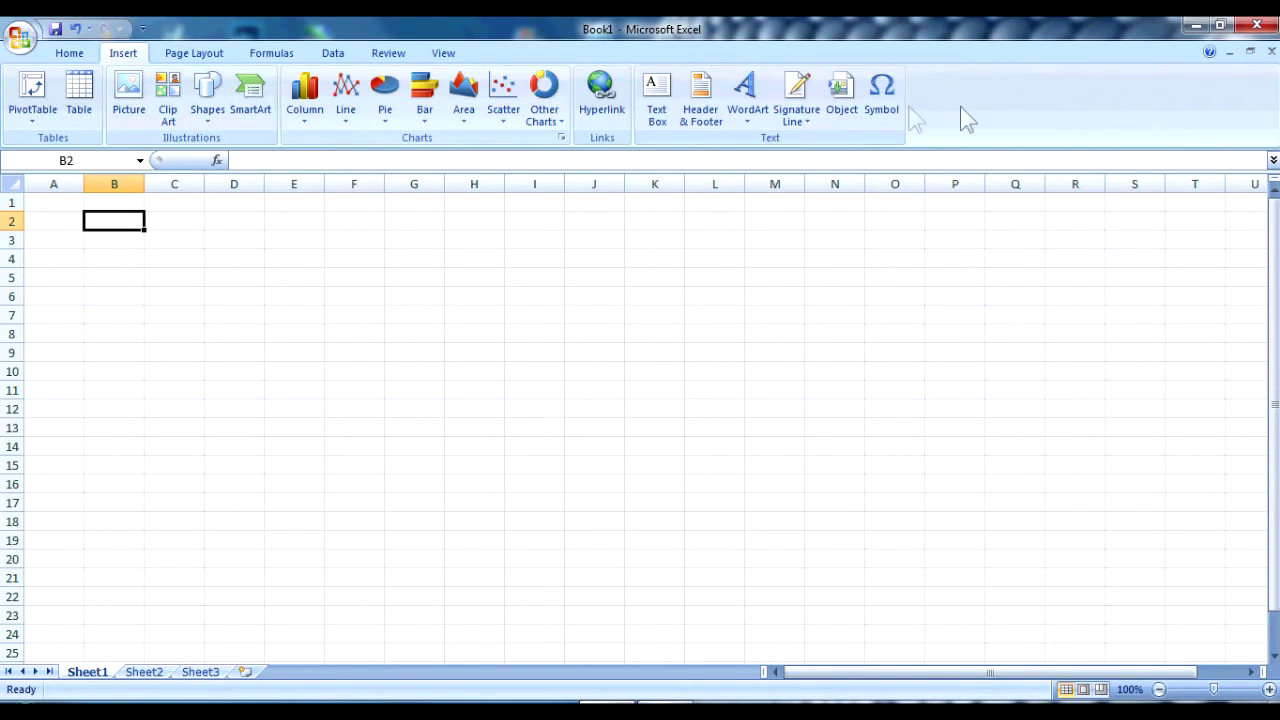
{"action": "left_click", "coordinate": [206, 53]}
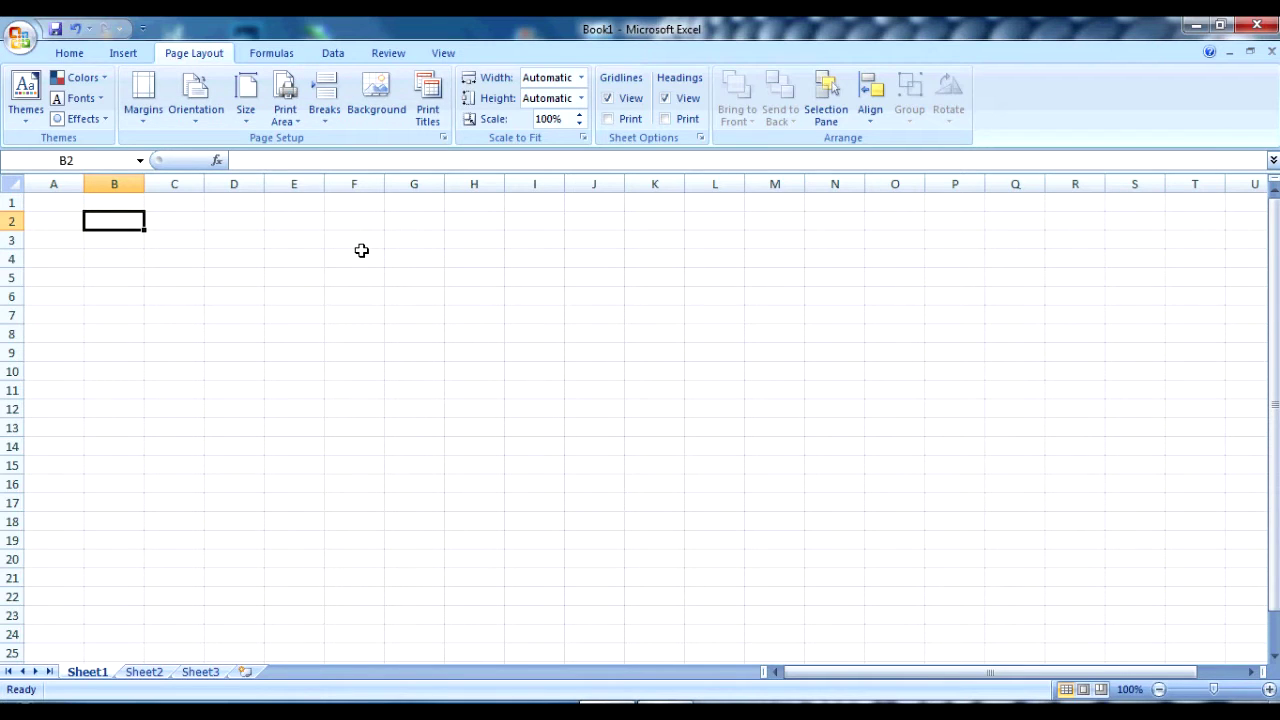
- Browse the Formulas, Data, Review and View tabs, return to Home, and select column A
{"action": "left_click", "coordinate": [283, 58]}
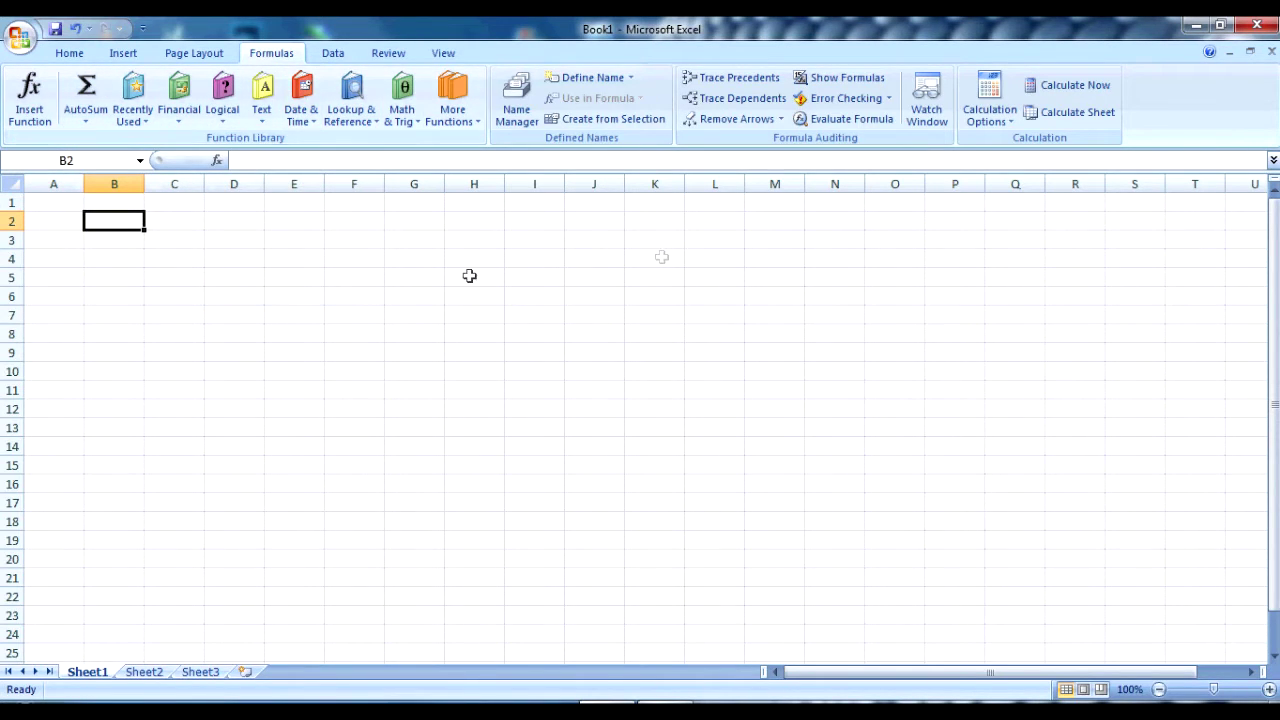
{"action": "left_click", "coordinate": [342, 54]}
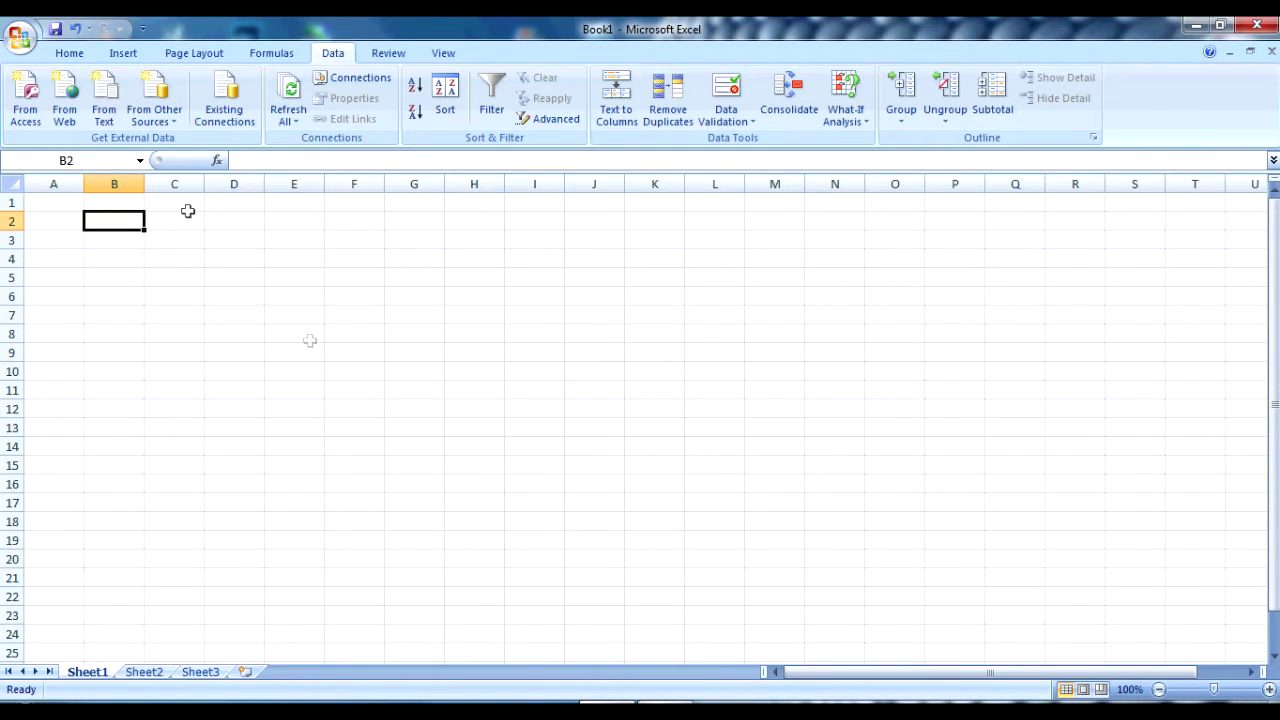
{"action": "left_click", "coordinate": [390, 54]}
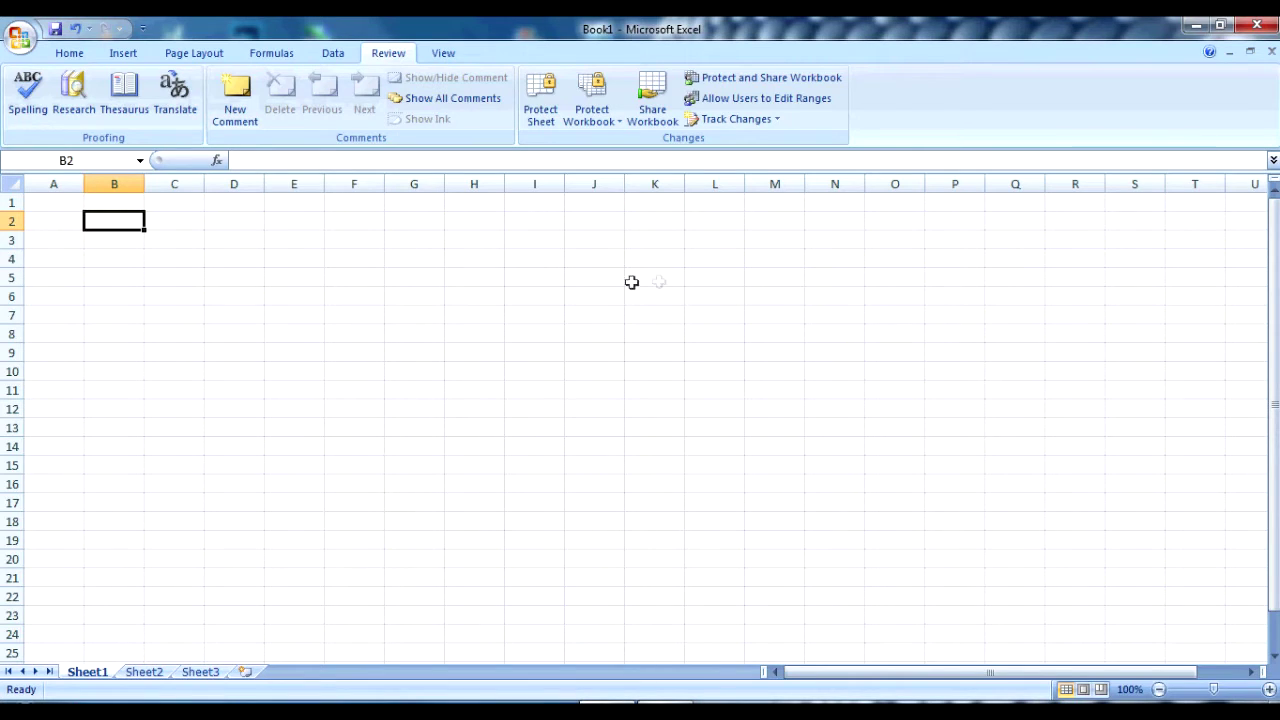
{"action": "left_click", "coordinate": [452, 53]}
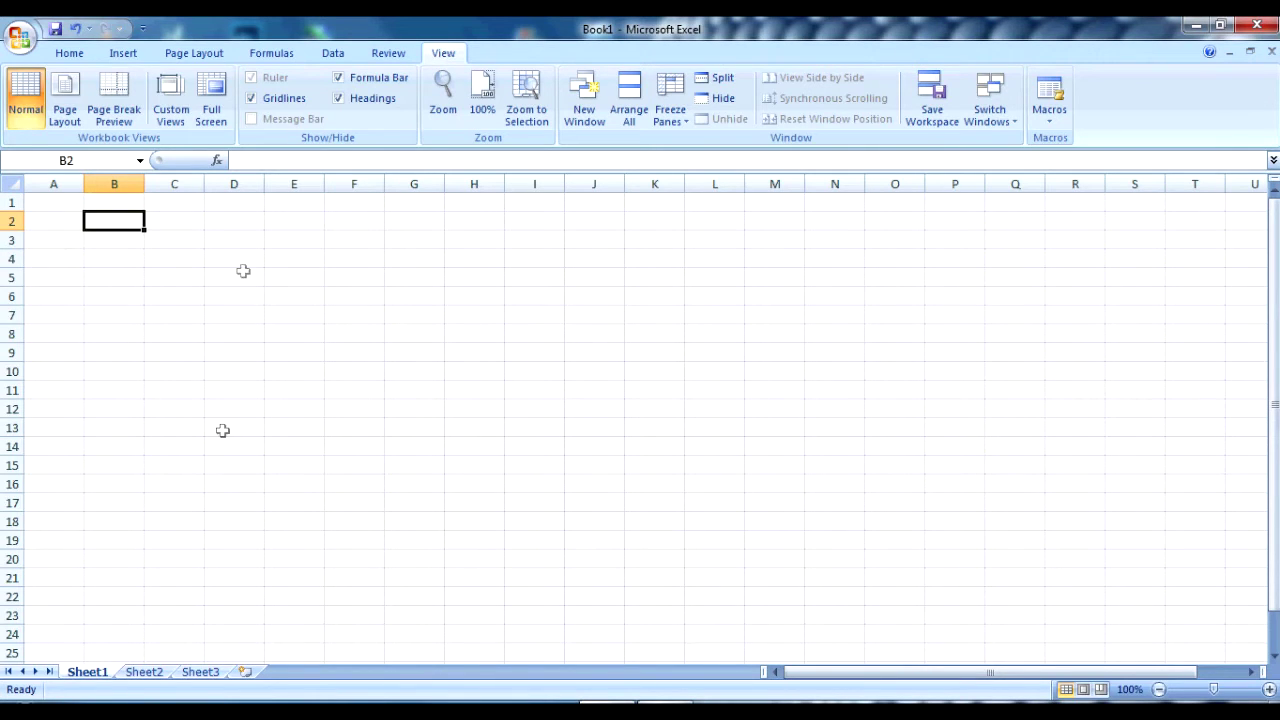
{"action": "left_click", "coordinate": [74, 55]}
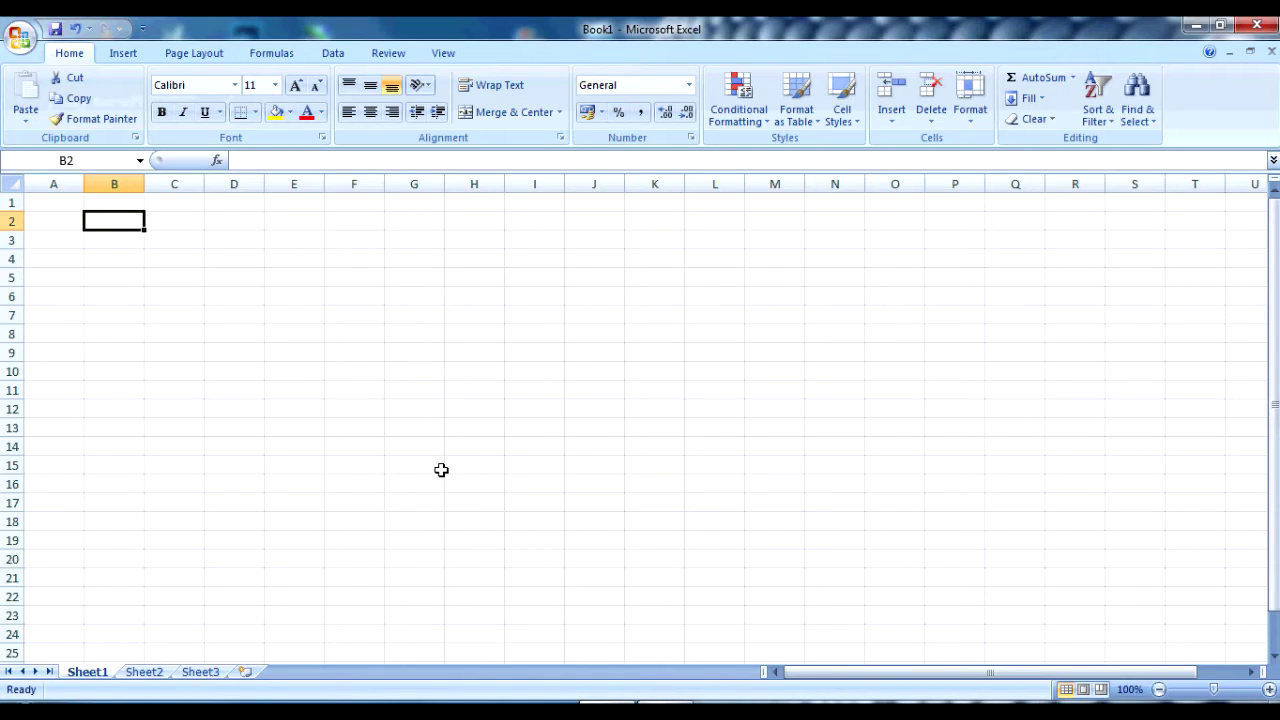
{"action": "left_click", "coordinate": [54, 182]}
{"action": "left_click", "coordinate": [114, 183]}
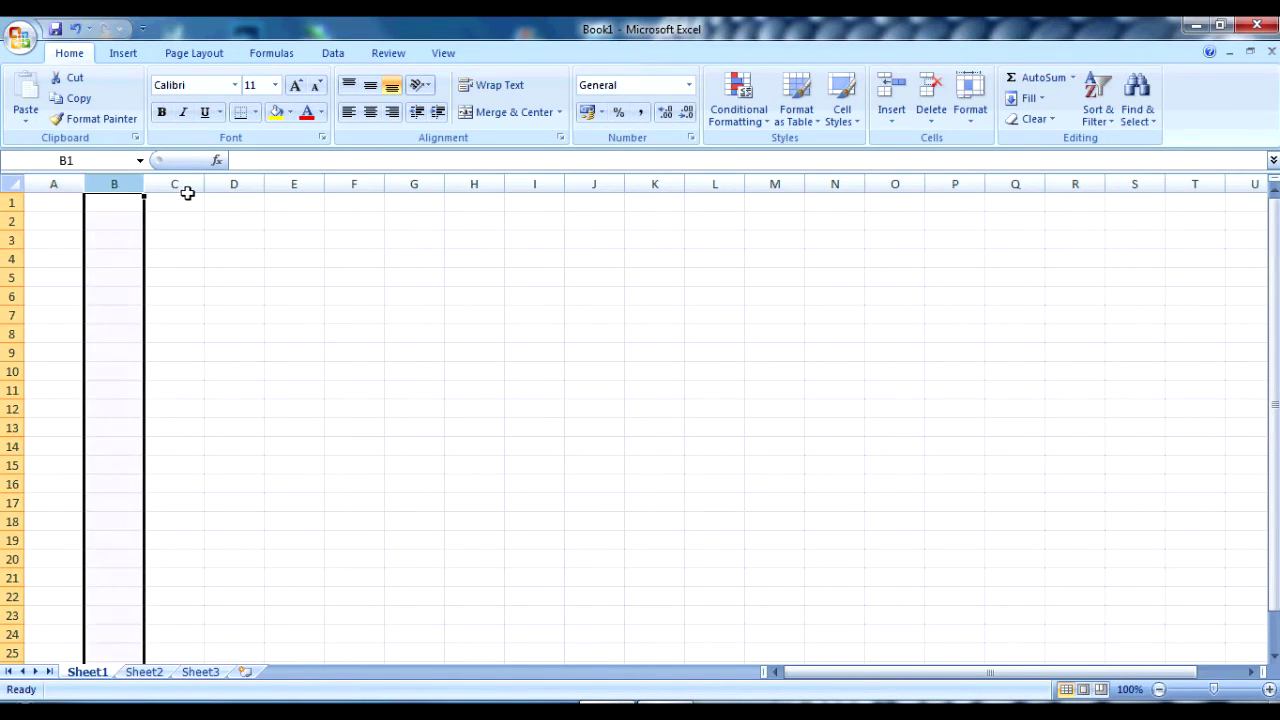
{"action": "left_click", "coordinate": [188, 200]}
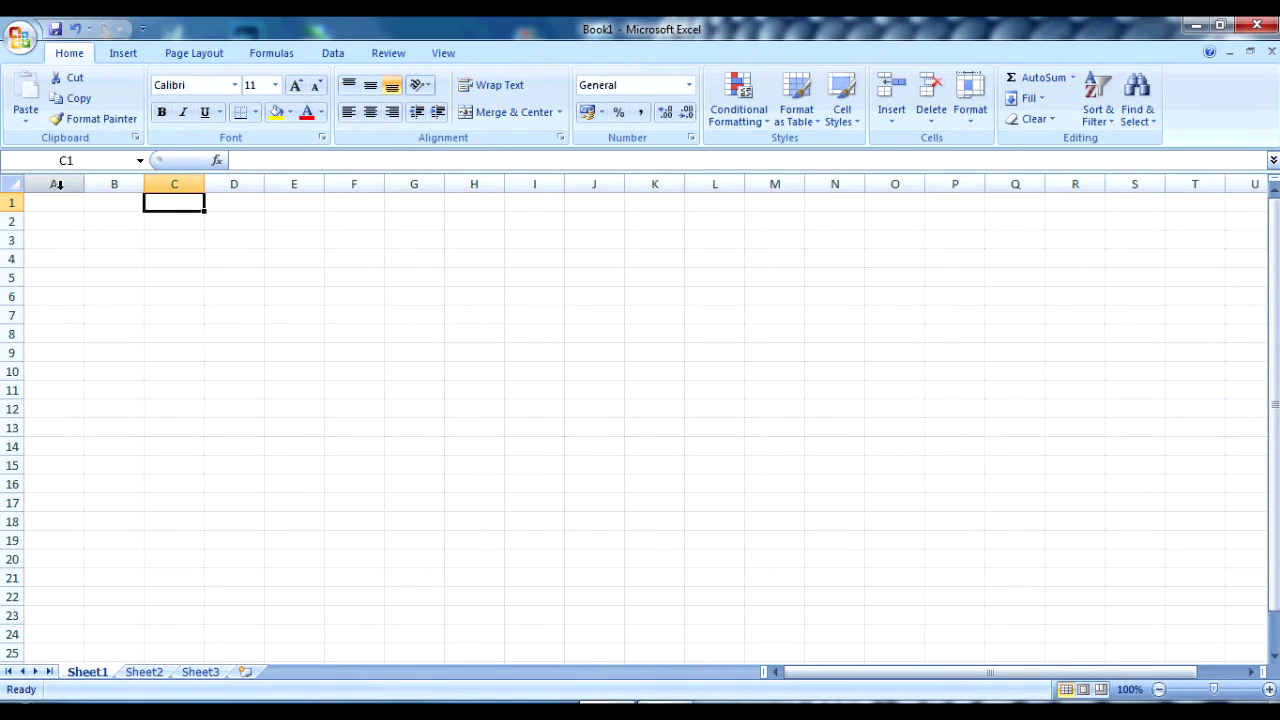
{"action": "left_click", "coordinate": [53, 182]}
{"action": "left_click", "coordinate": [116, 183]}
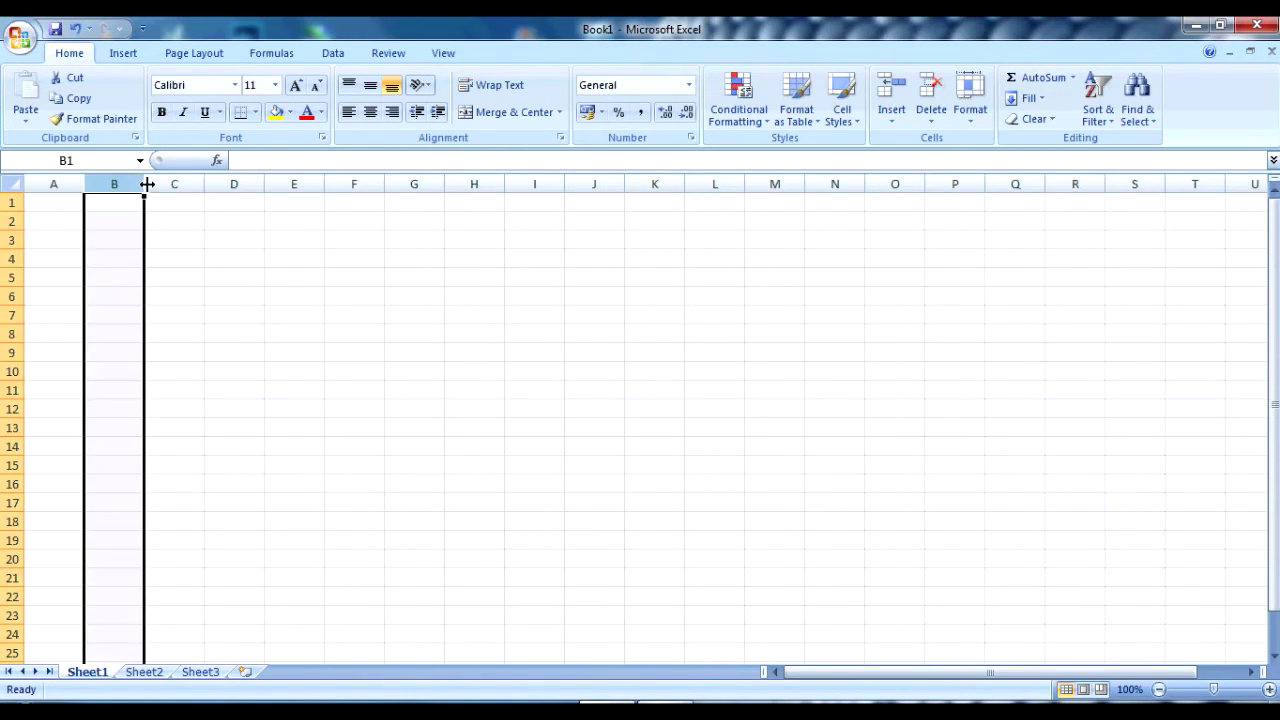
{"action": "left_click", "coordinate": [168, 182]}
{"action": "left_click", "coordinate": [226, 182]}
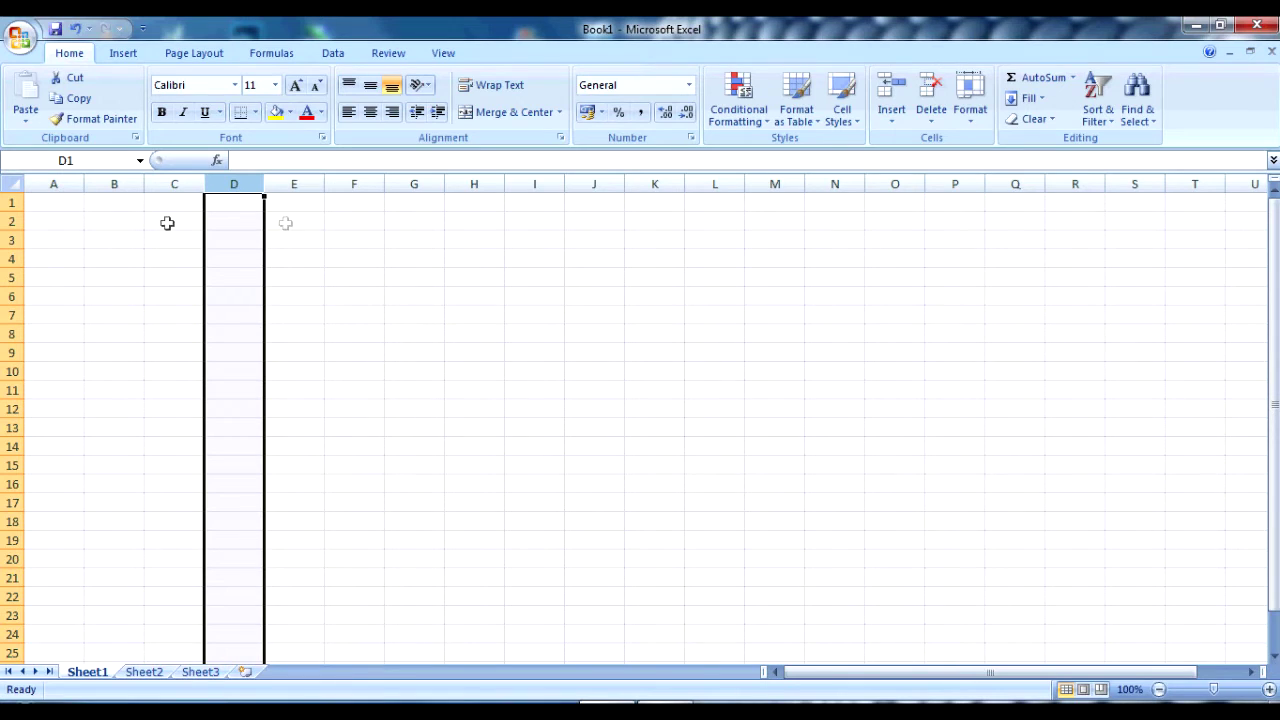
{"action": "left_click", "coordinate": [11, 203]}
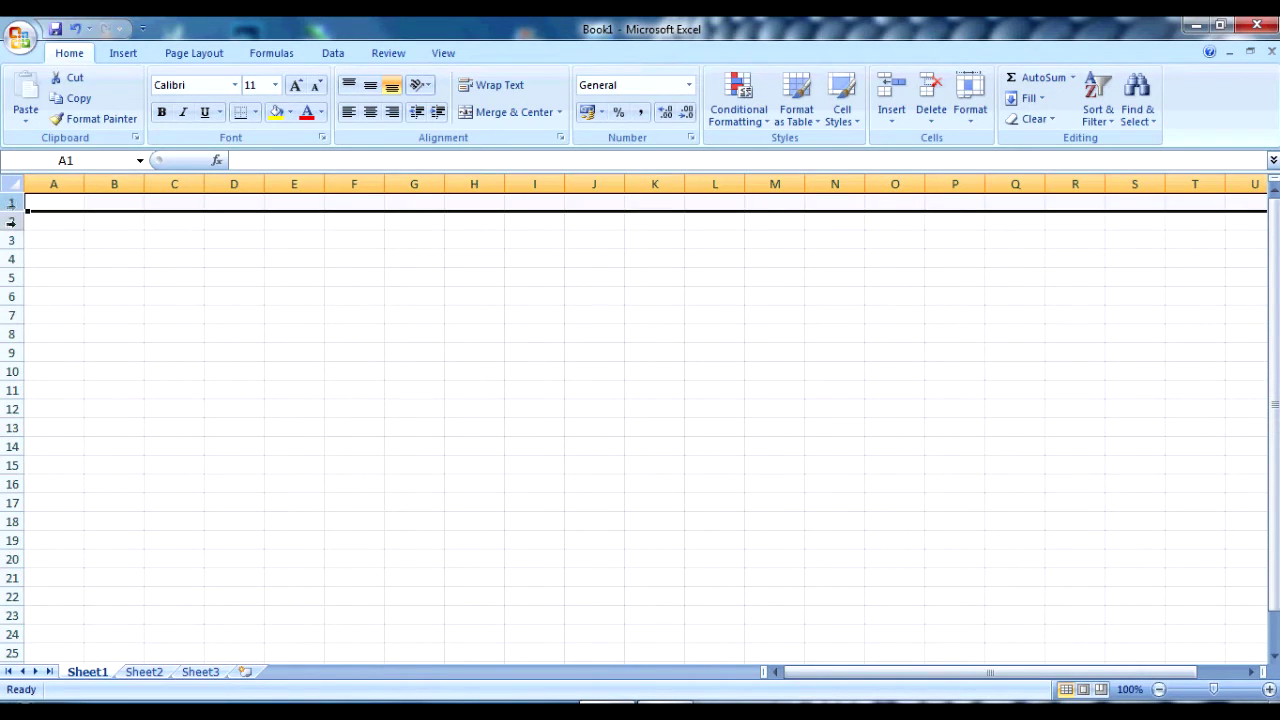
{"action": "left_click", "coordinate": [11, 220]}
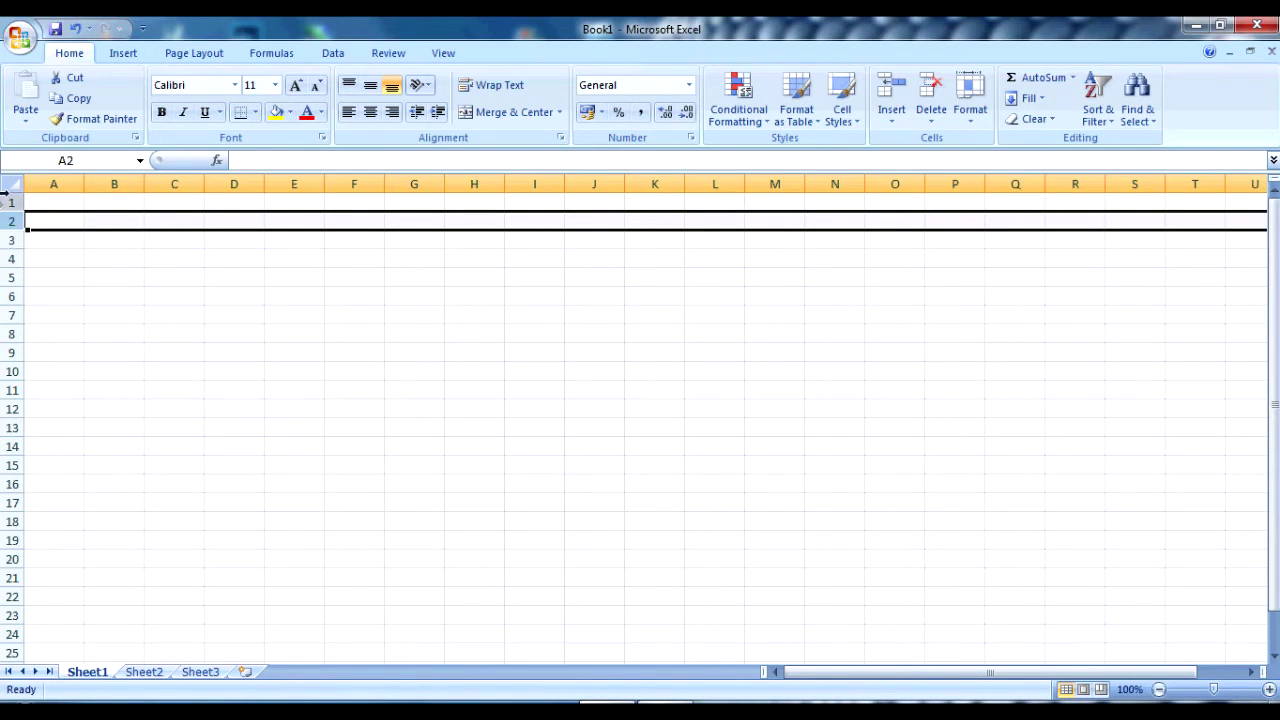
{"action": "left_click", "coordinate": [344, 354]}
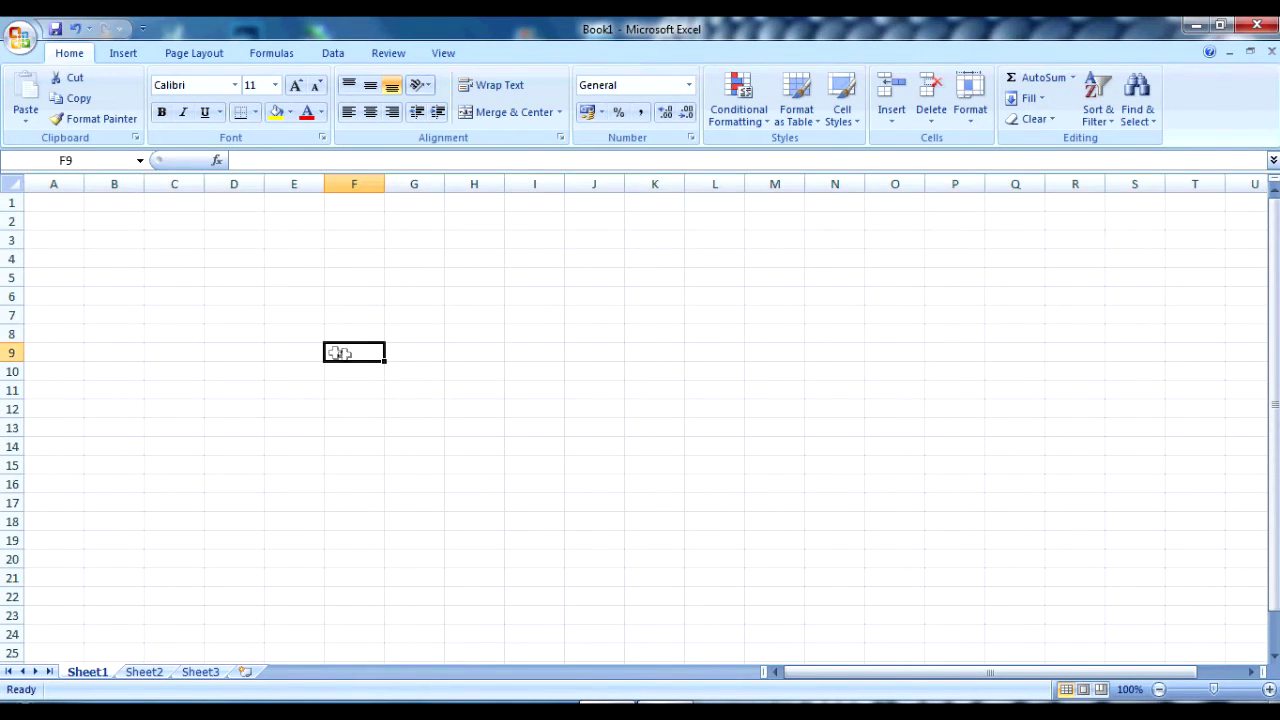
{"action": "left_click", "coordinate": [102, 222]}
{"action": "left_click", "coordinate": [52, 206]}
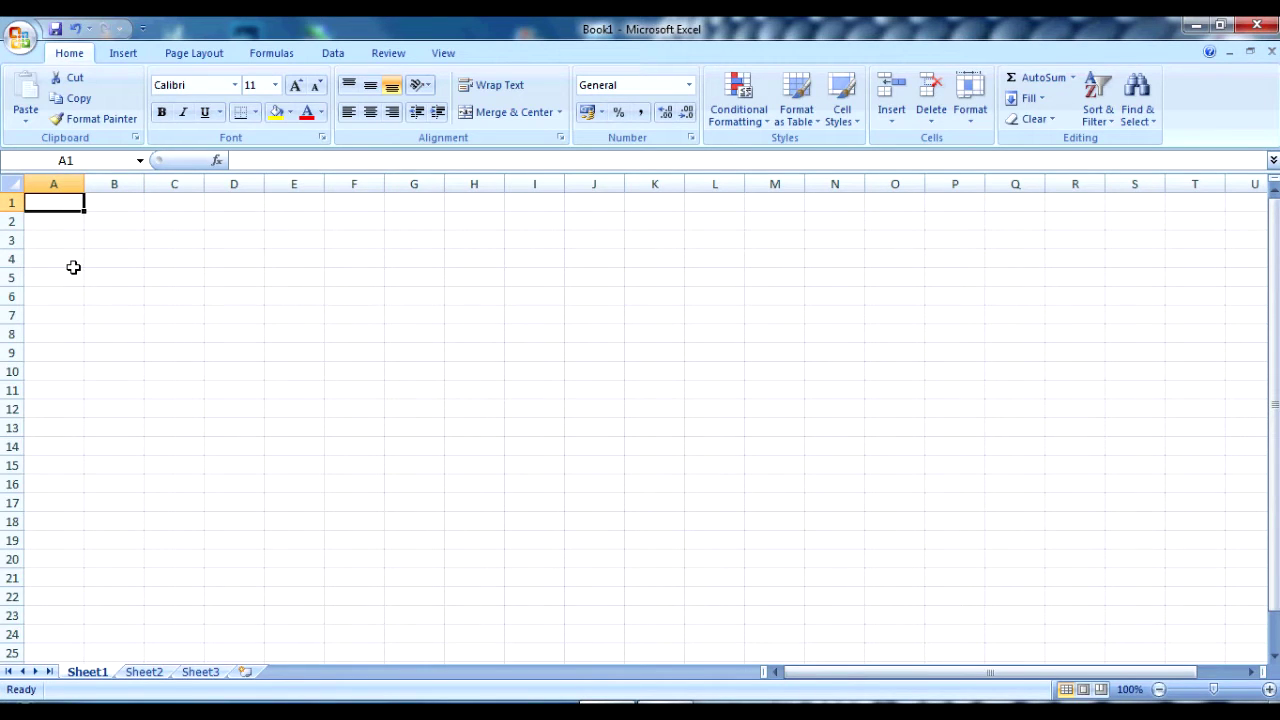
{"action": "left_click", "coordinate": [73, 264]}
{"action": "left_click", "coordinate": [55, 201]}
{"action": "left_click", "coordinate": [212, 262]}
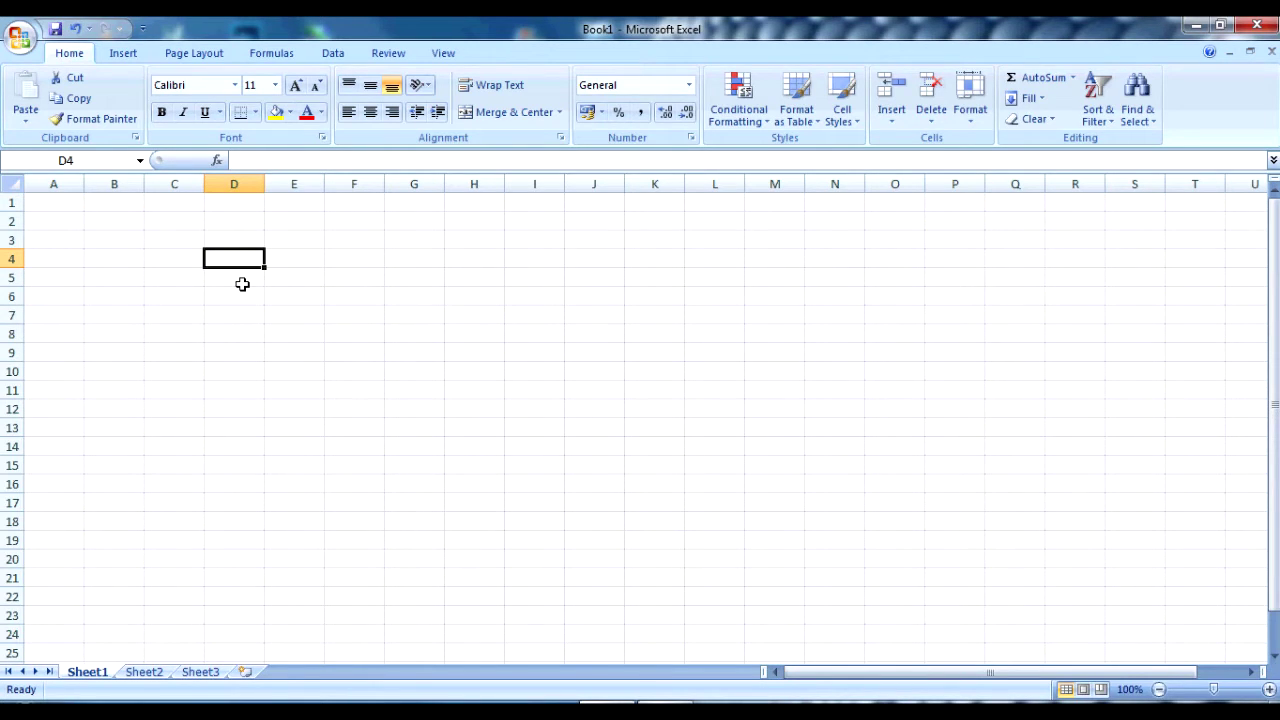
{"action": "left_click", "coordinate": [90, 162]}
{"action": "left_click", "coordinate": [220, 318]}
{"action": "left_click", "coordinate": [225, 260]}
{"action": "left_click", "coordinate": [328, 334]}
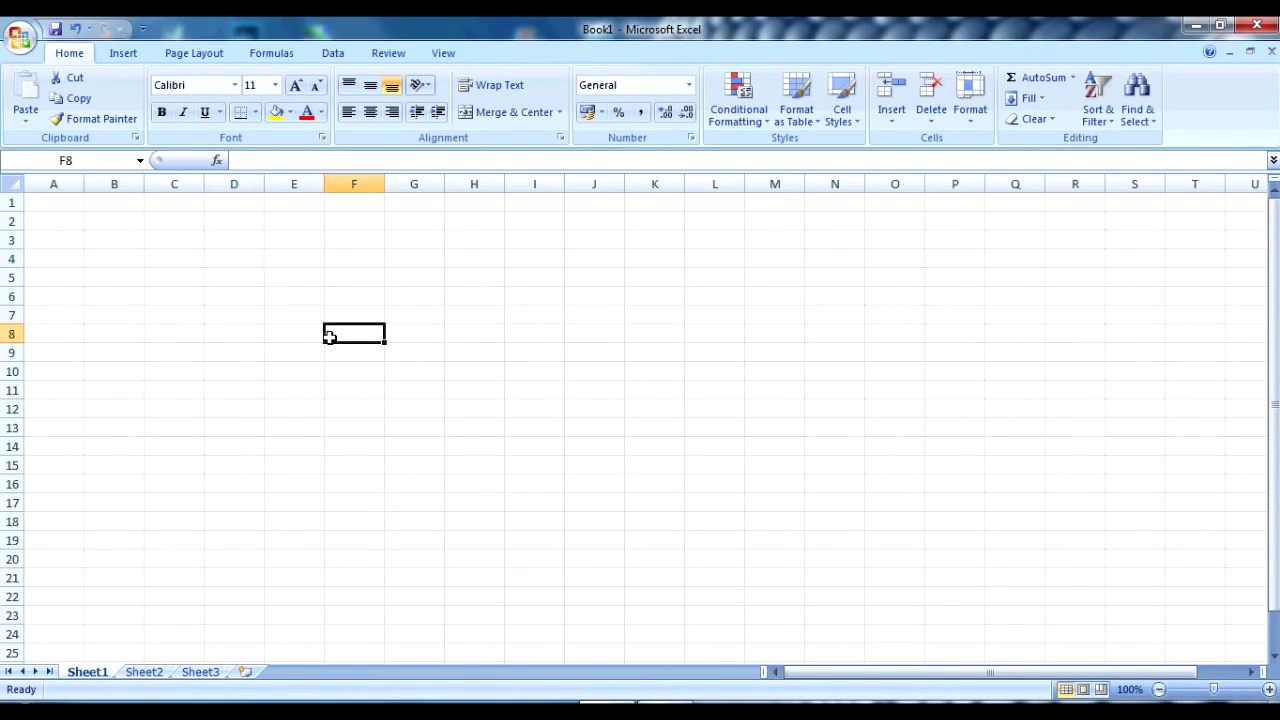
{"action": "left_click", "coordinate": [245, 162]}
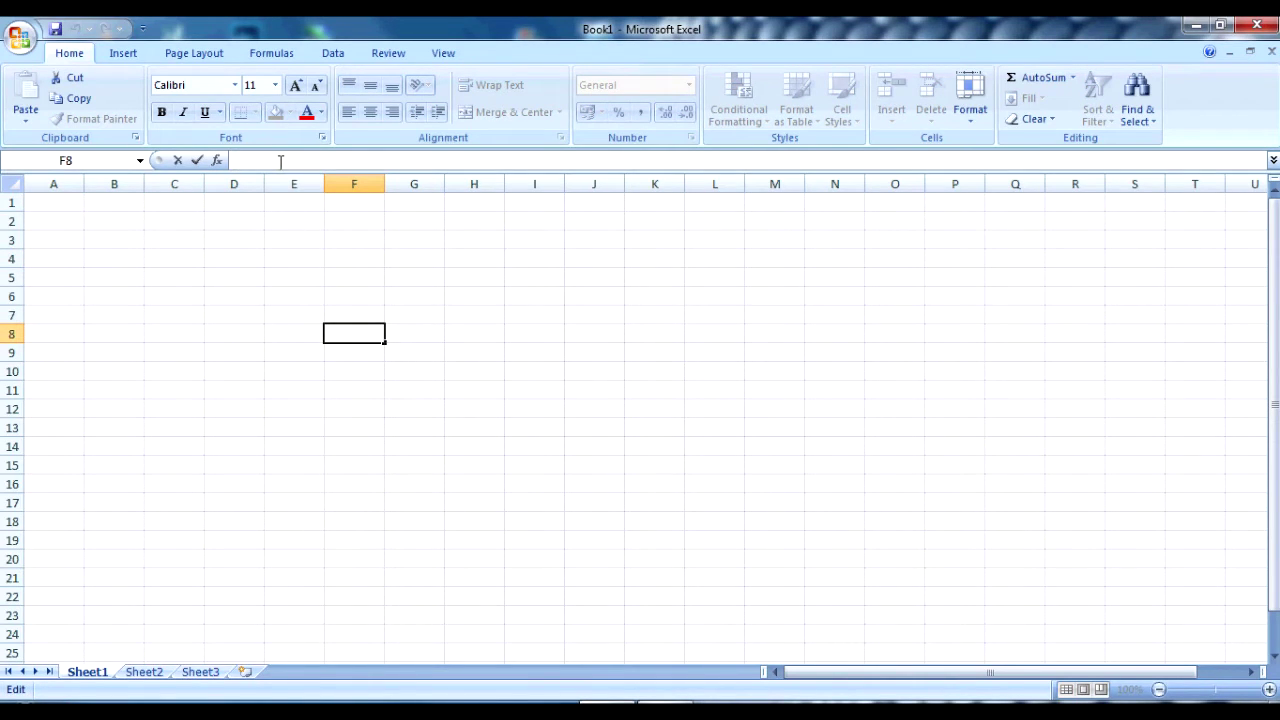
{"action": "left_click", "coordinate": [302, 276]}
{"action": "left_click", "coordinate": [261, 161]}
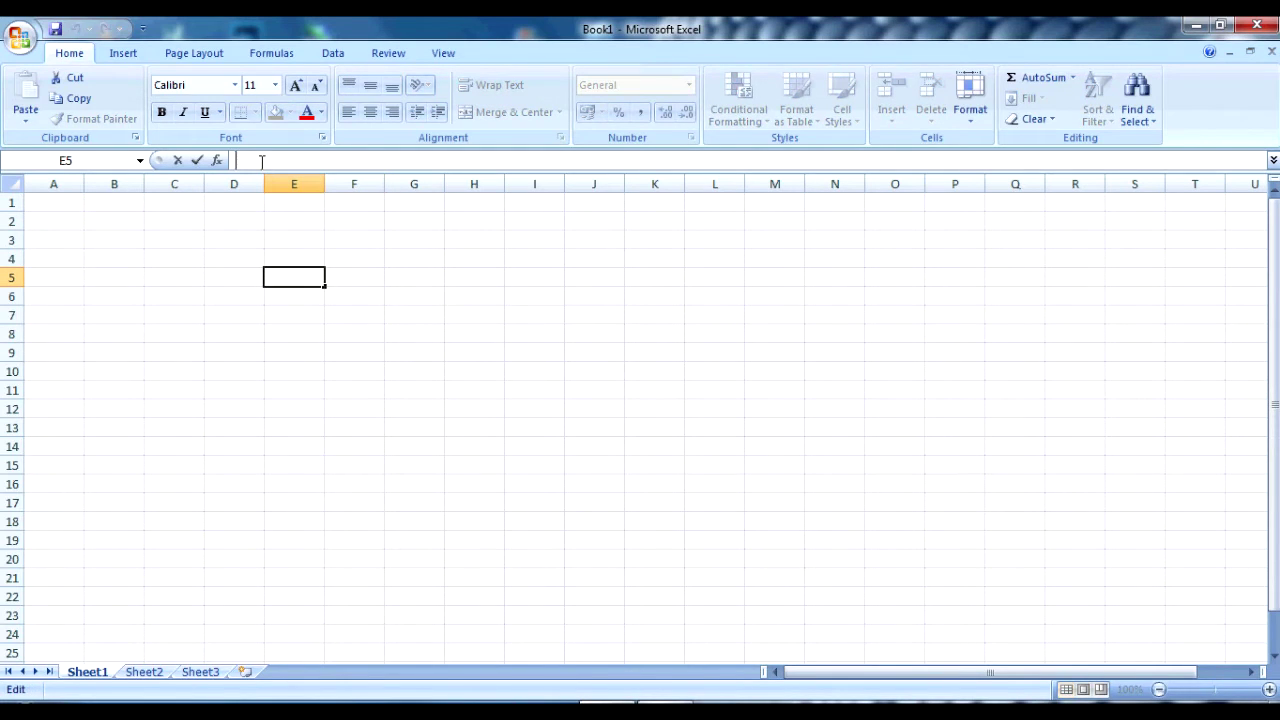
{"action": "left_click", "coordinate": [286, 262]}
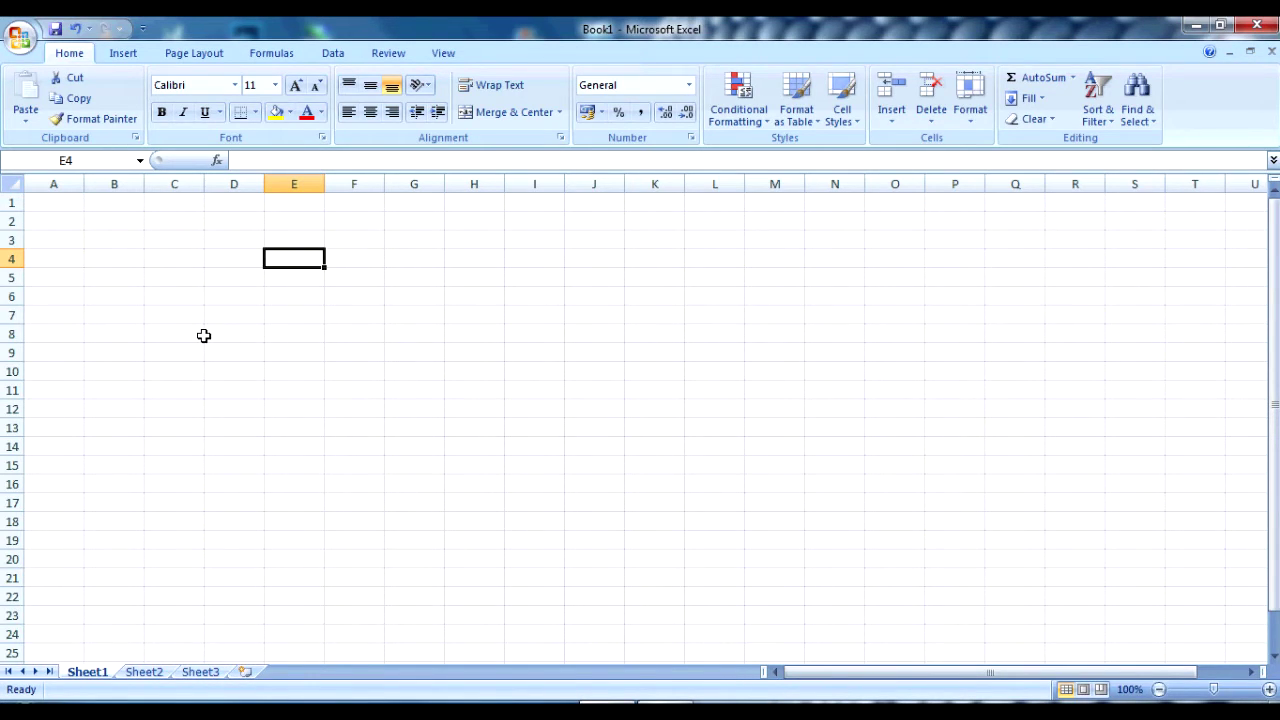
{"action": "scroll", "coordinate": [203, 335], "scroll_direction": "down", "scroll_amount": 2}
{"action": "scroll", "coordinate": [203, 335], "scroll_direction": "up", "scroll_amount": 2}
{"action": "left_click", "coordinate": [60, 206]}
{"action": "left_click", "coordinate": [150, 226]}
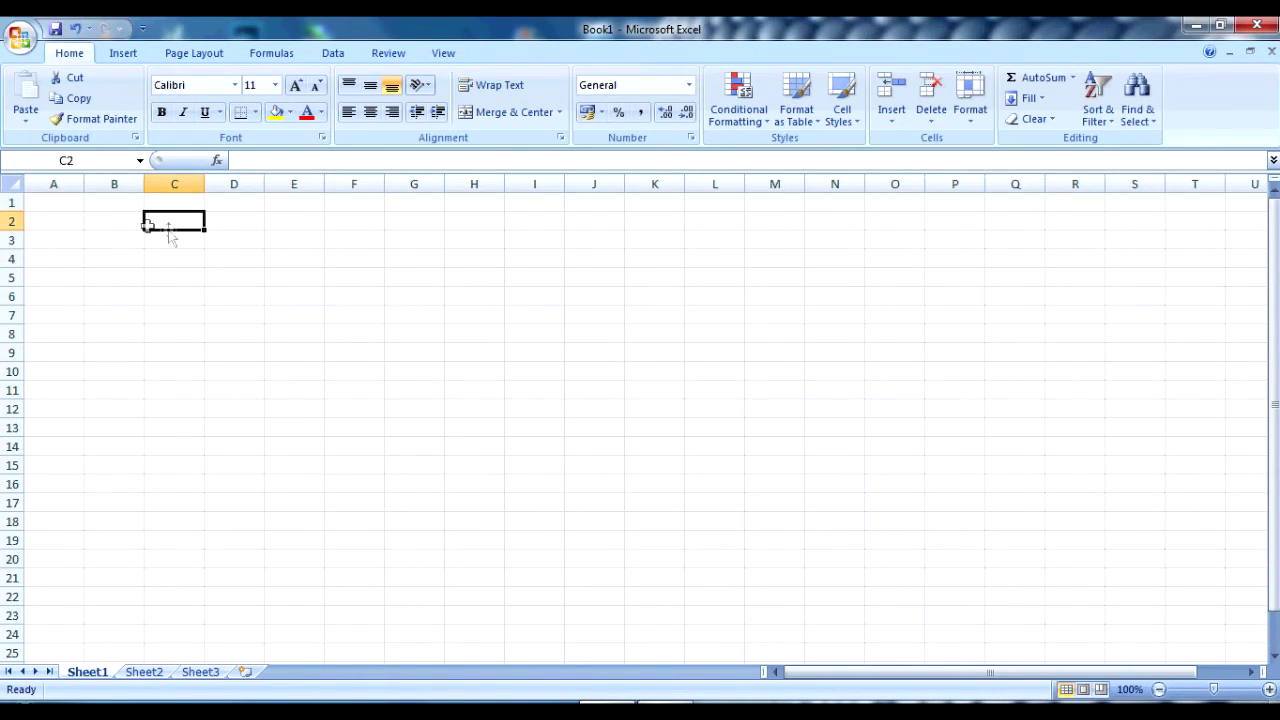
{"action": "left_click", "coordinate": [325, 278]}
{"action": "left_click", "coordinate": [287, 330]}
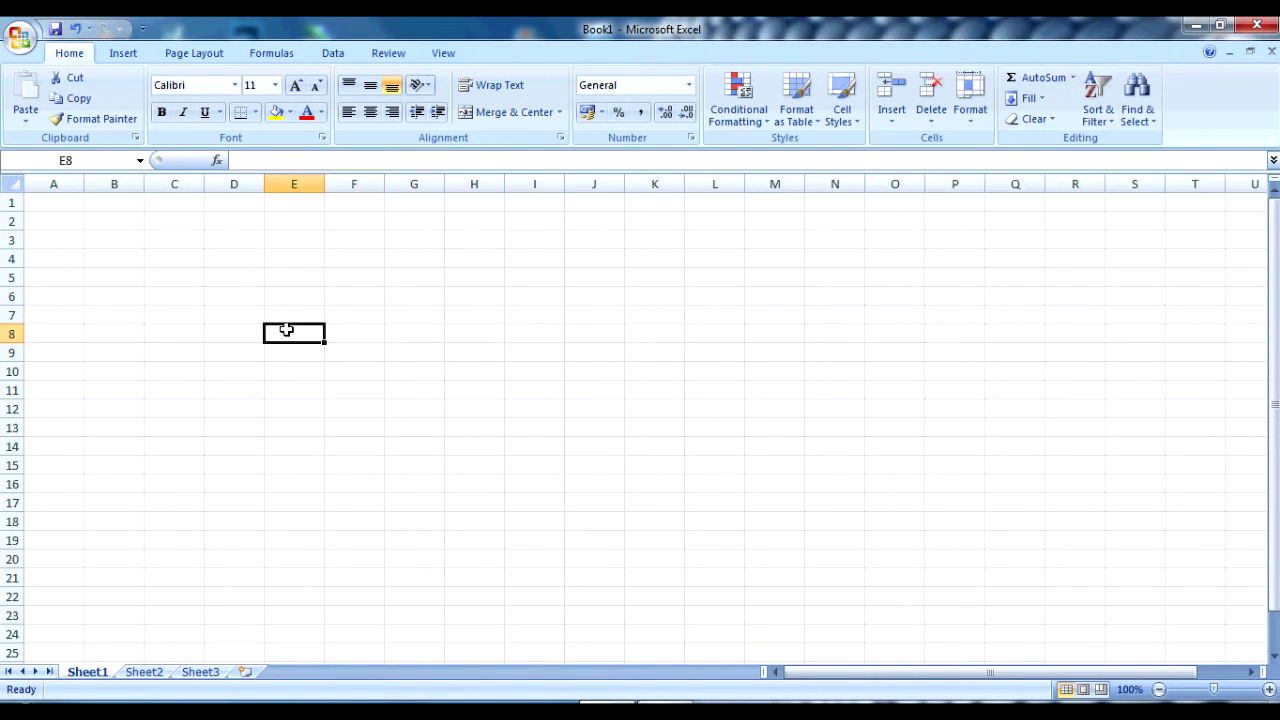
{"action": "left_click", "coordinate": [152, 674]}
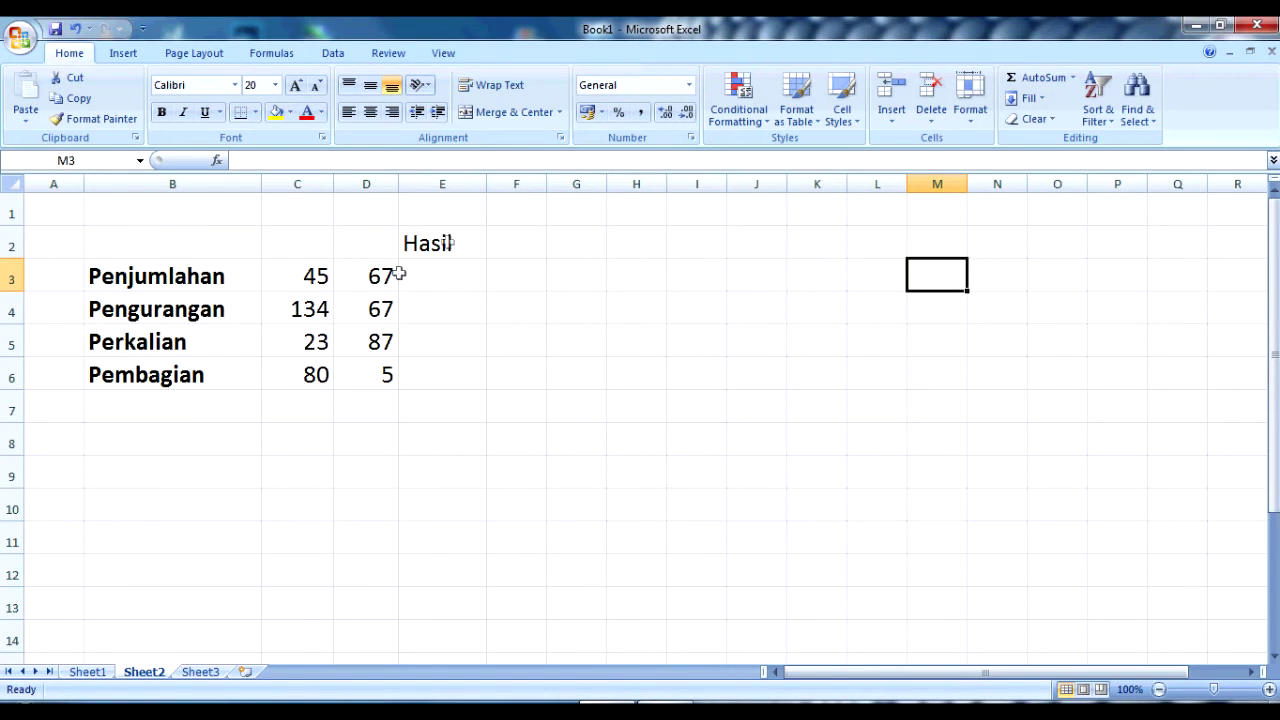
- Select Hasil cell E3 on Sheet2 and begin its entry with a plus sign
{"action": "left_click", "coordinate": [446, 283]}
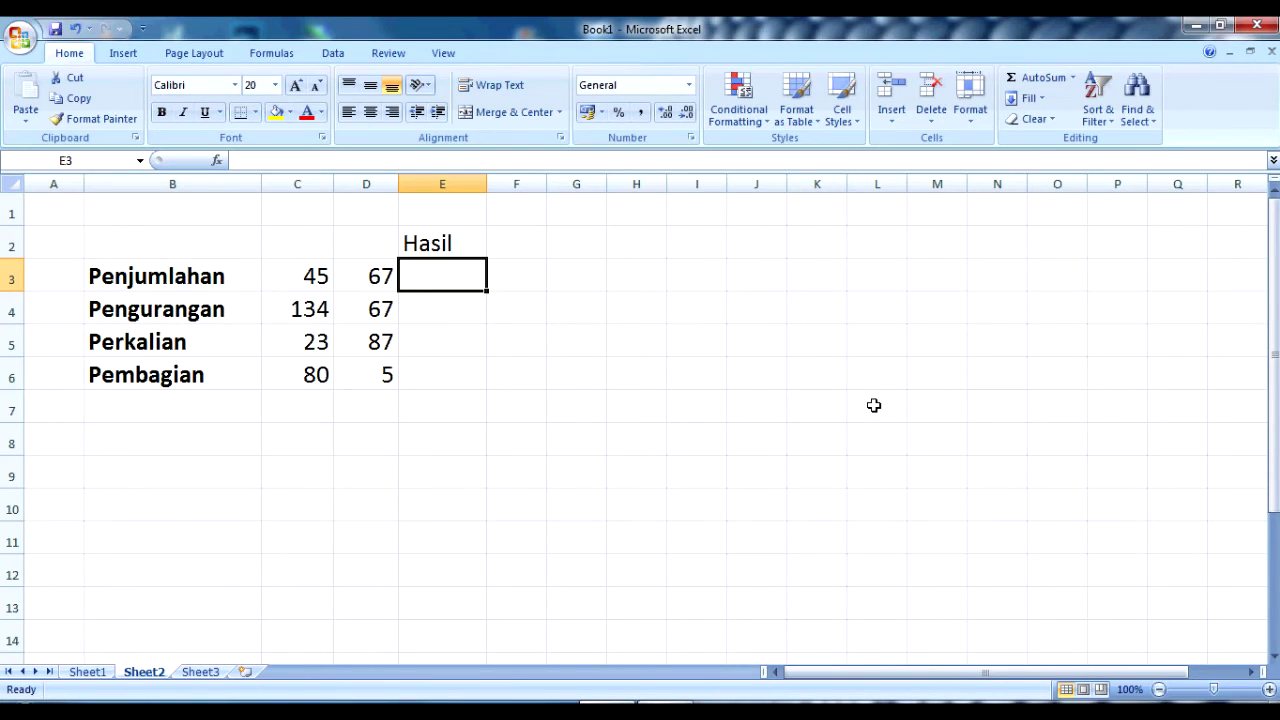
{"action": "type", "text": "+"}
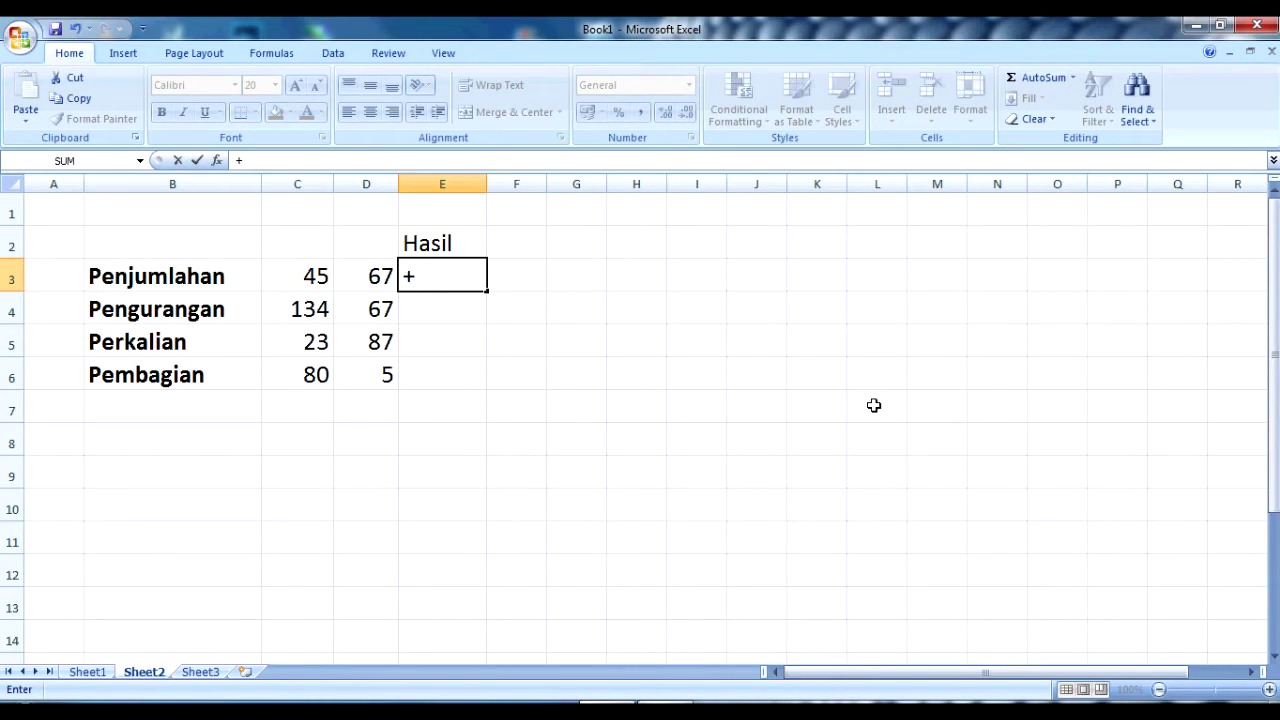
- Enter =45+67 in E3 so it shows 112, then reselect it to check
{"action": "key", "text": "BackSpace"}
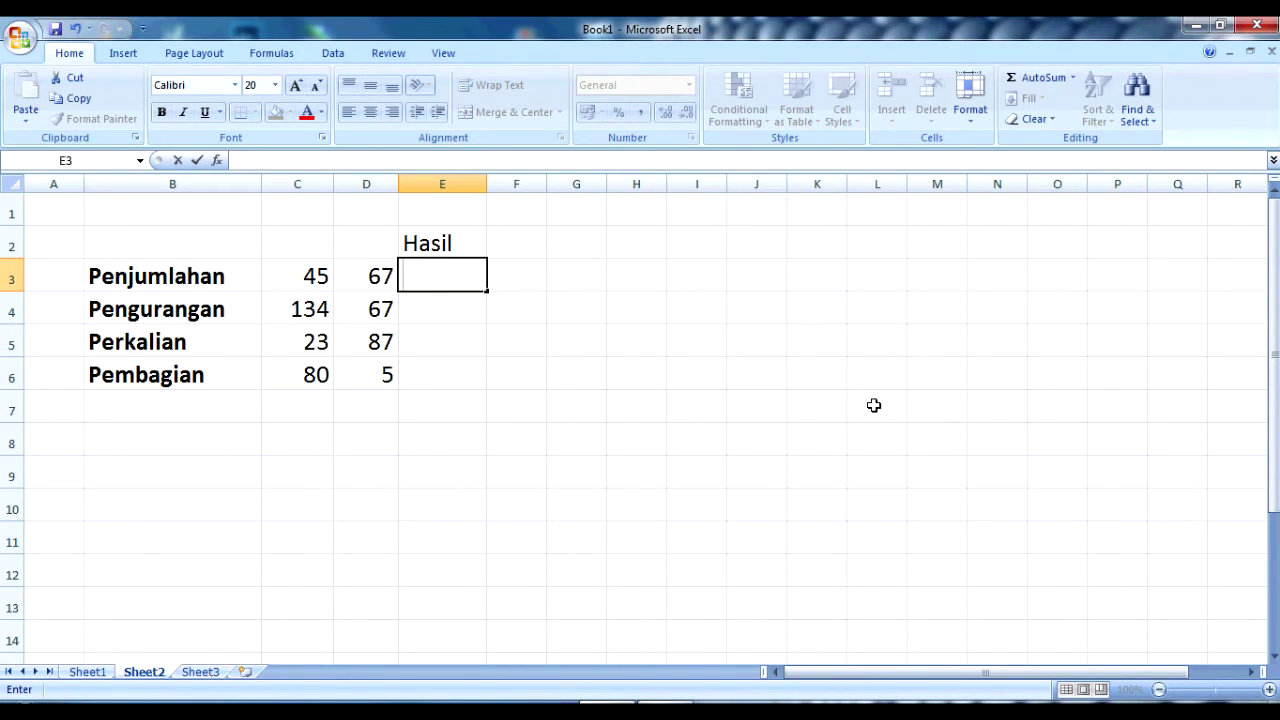
{"action": "type", "text": "="}
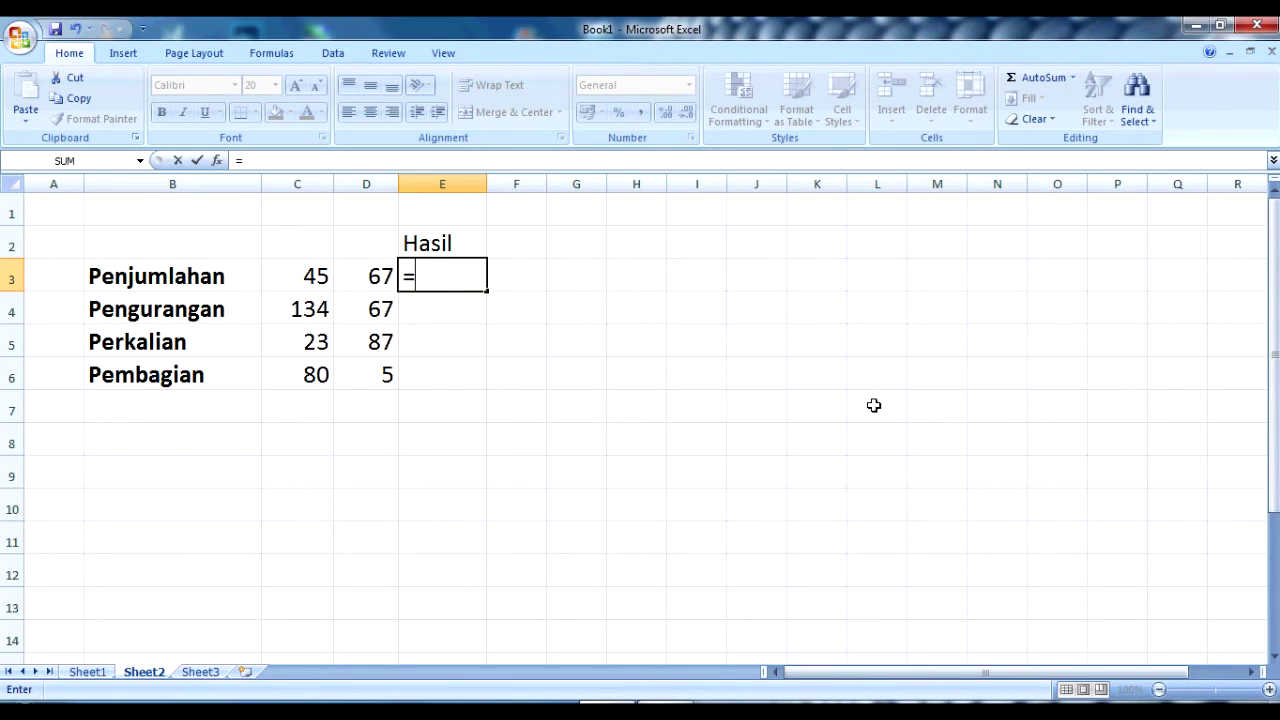
{"action": "type", "text": "45+6"}
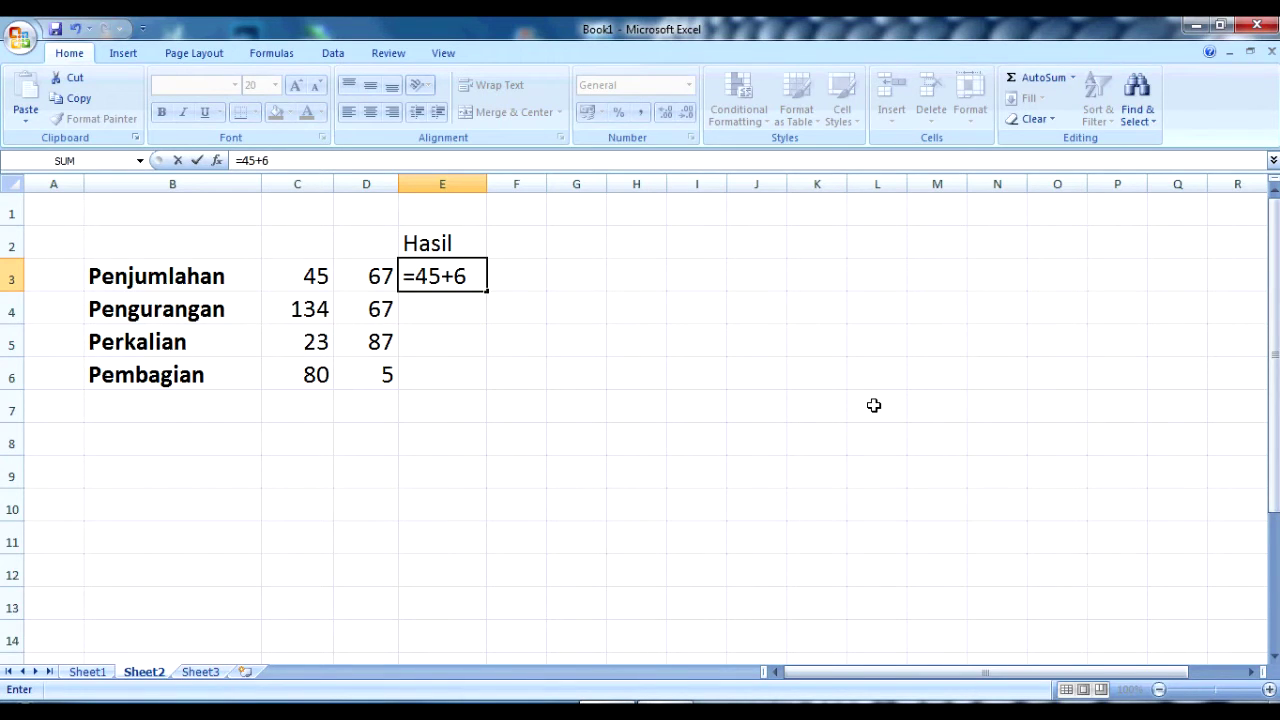
{"action": "type", "text": "7"}
{"action": "key", "text": "Return"}
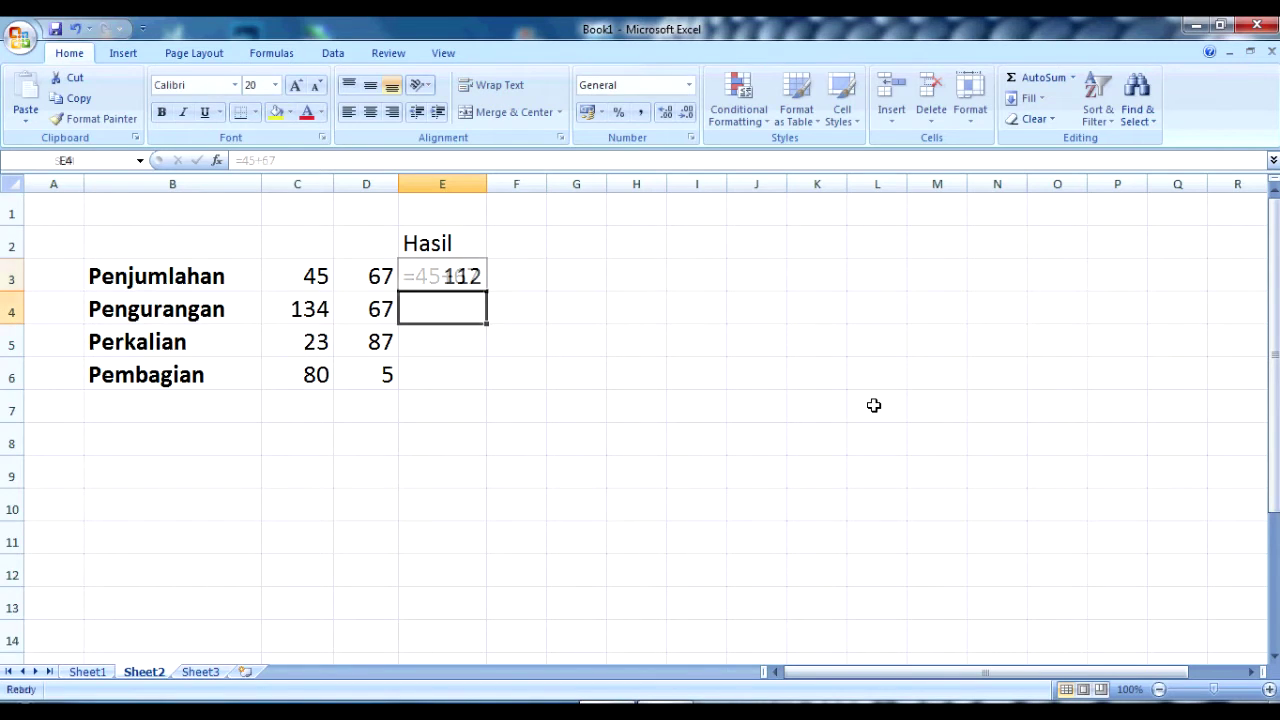
{"action": "left_click", "coordinate": [432, 270]}
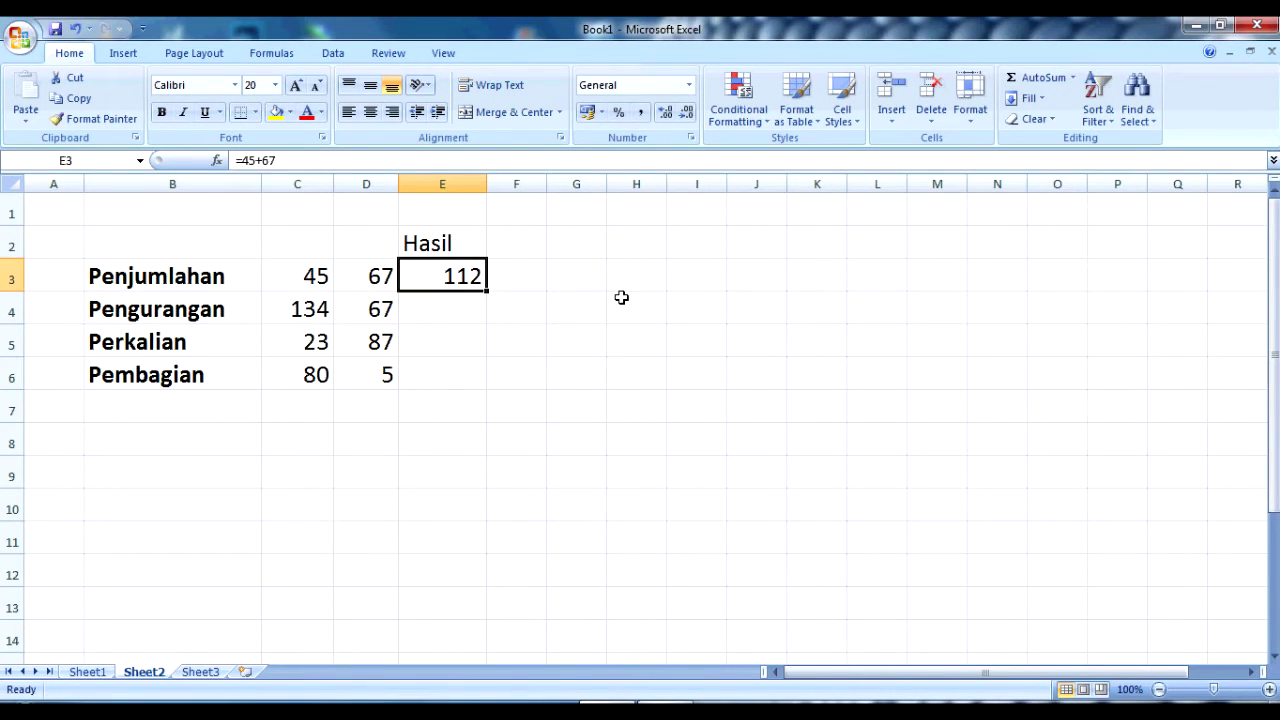
- Replace E3's fixed-number sum with the formula =C3+D3, still giving 112
{"action": "key", "text": "Delete"}
{"action": "left_click", "coordinate": [381, 372]}
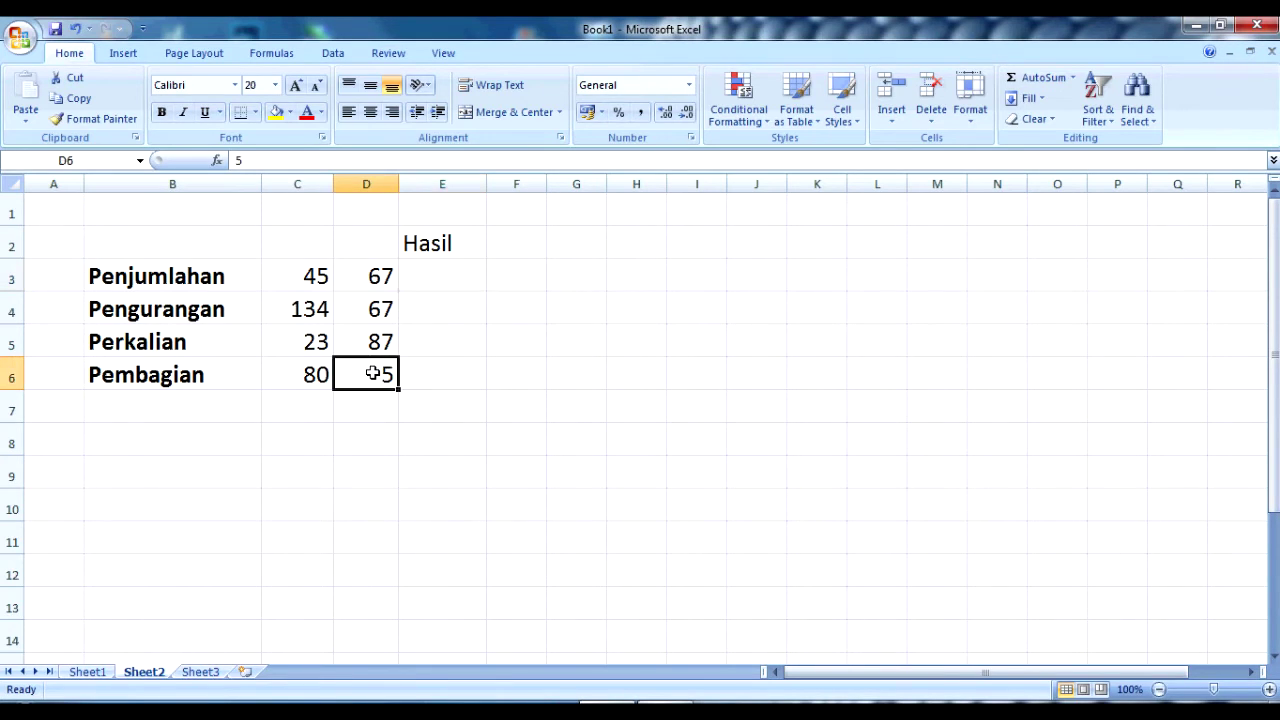
{"action": "left_click", "coordinate": [433, 276]}
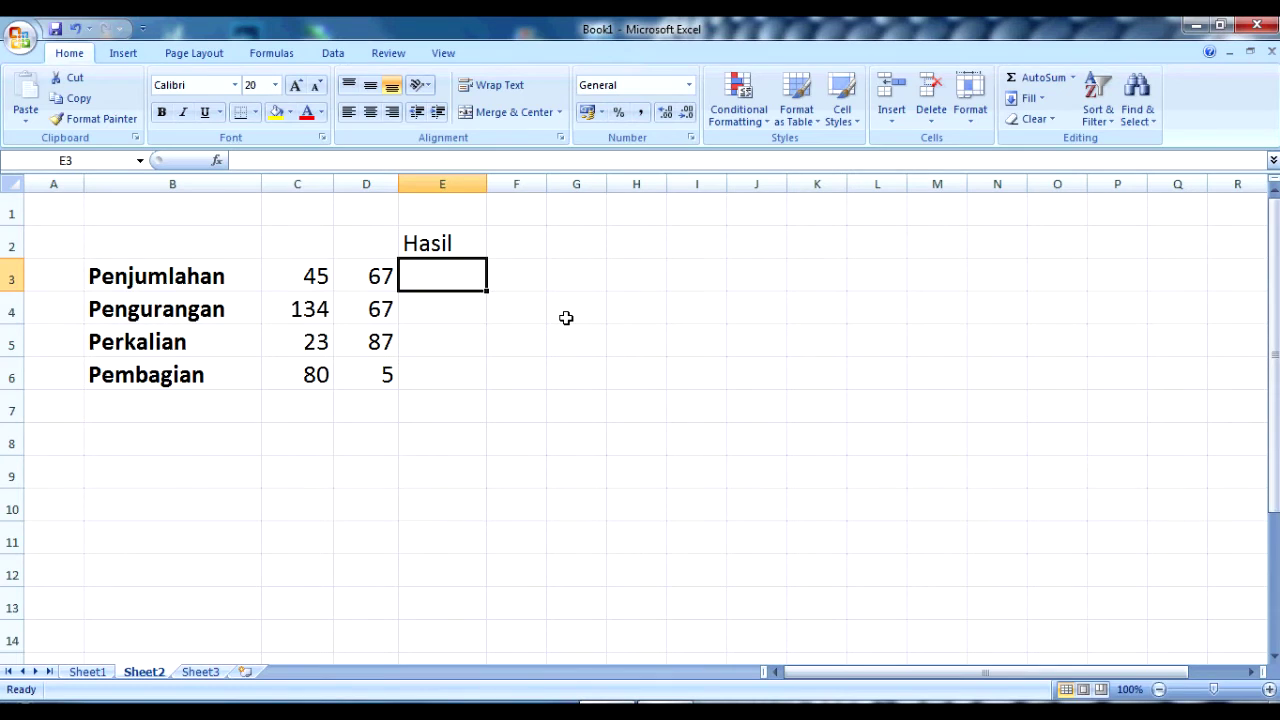
{"action": "type", "text": "="}
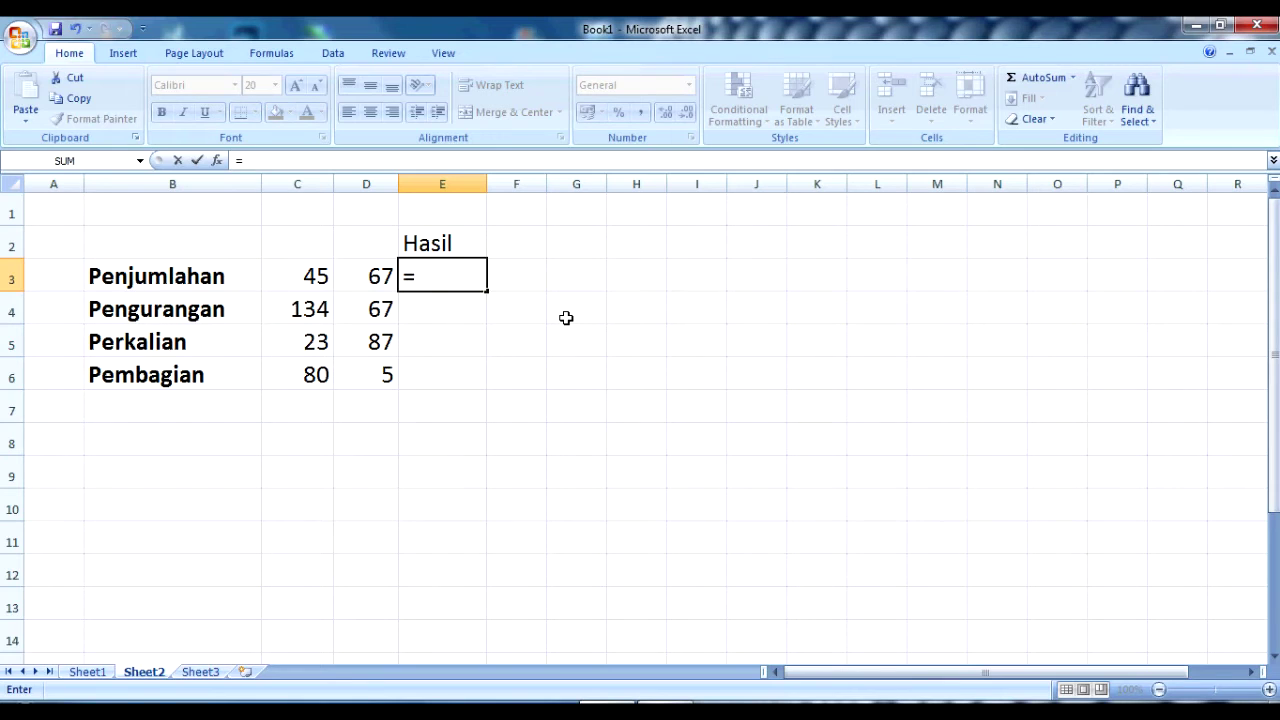
{"action": "type", "text": "c3"}
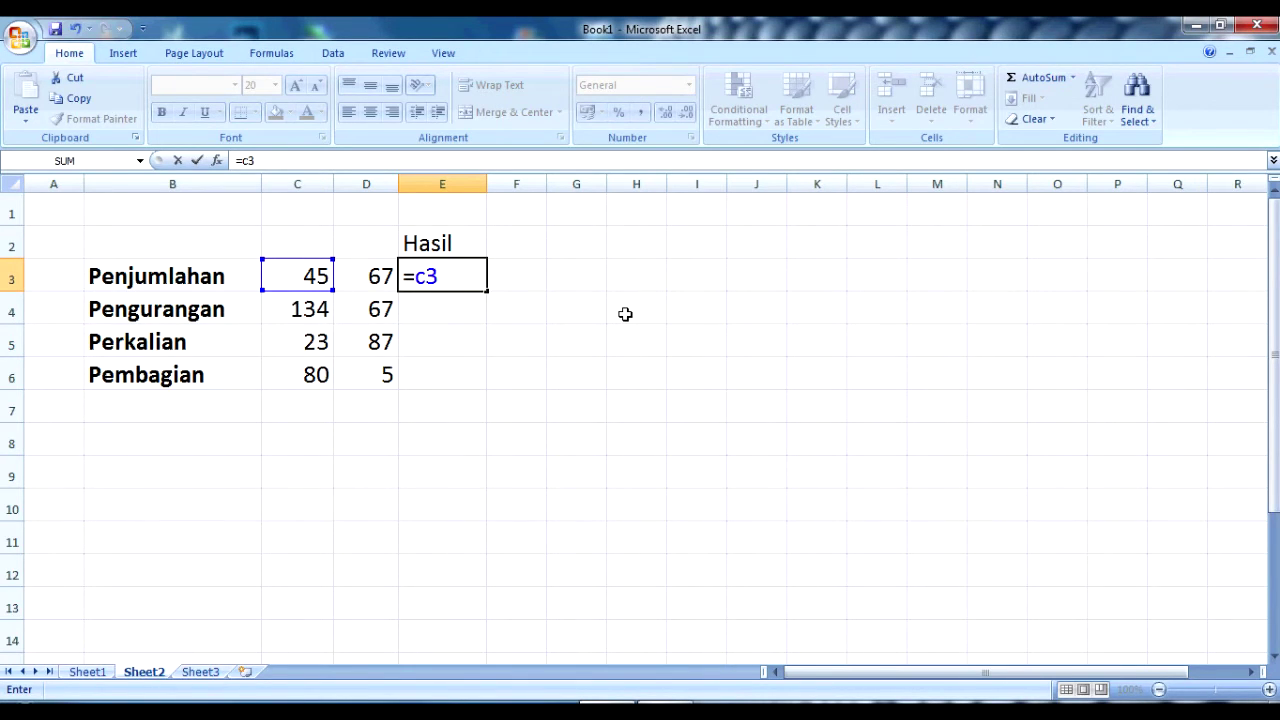
{"action": "type", "text": "+"}
{"action": "type", "text": "d"}
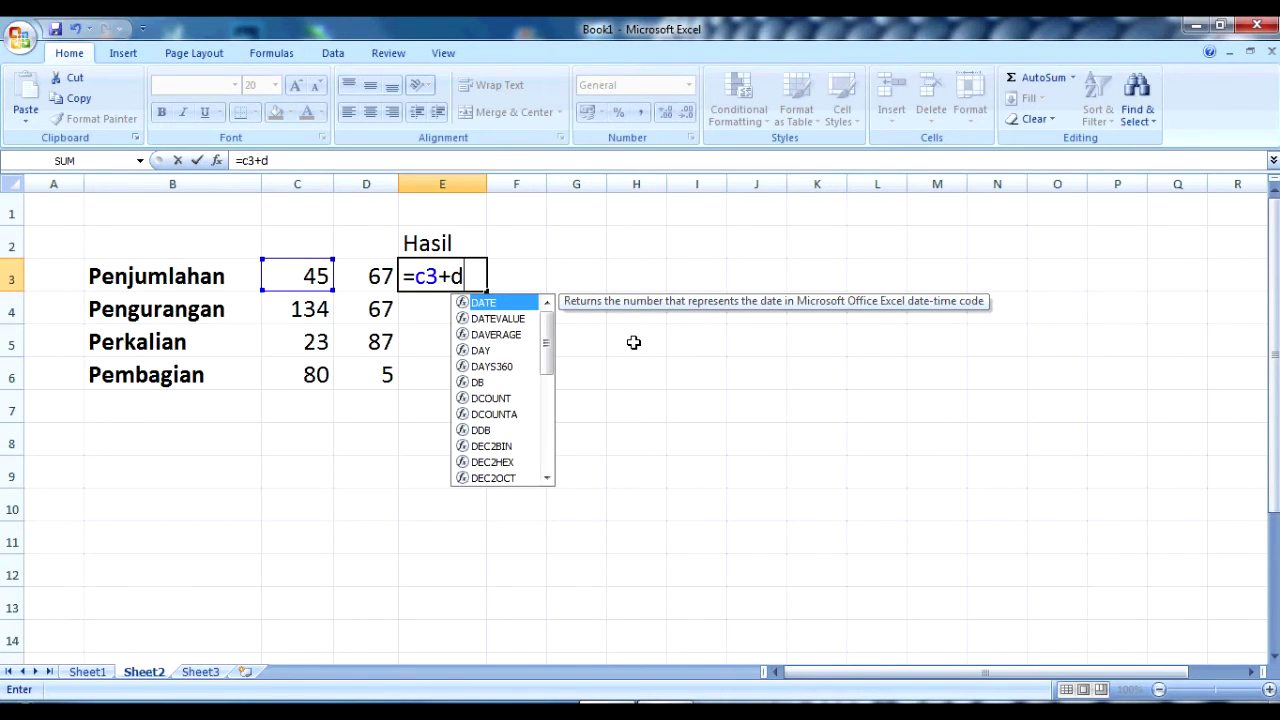
{"action": "type", "text": "3"}
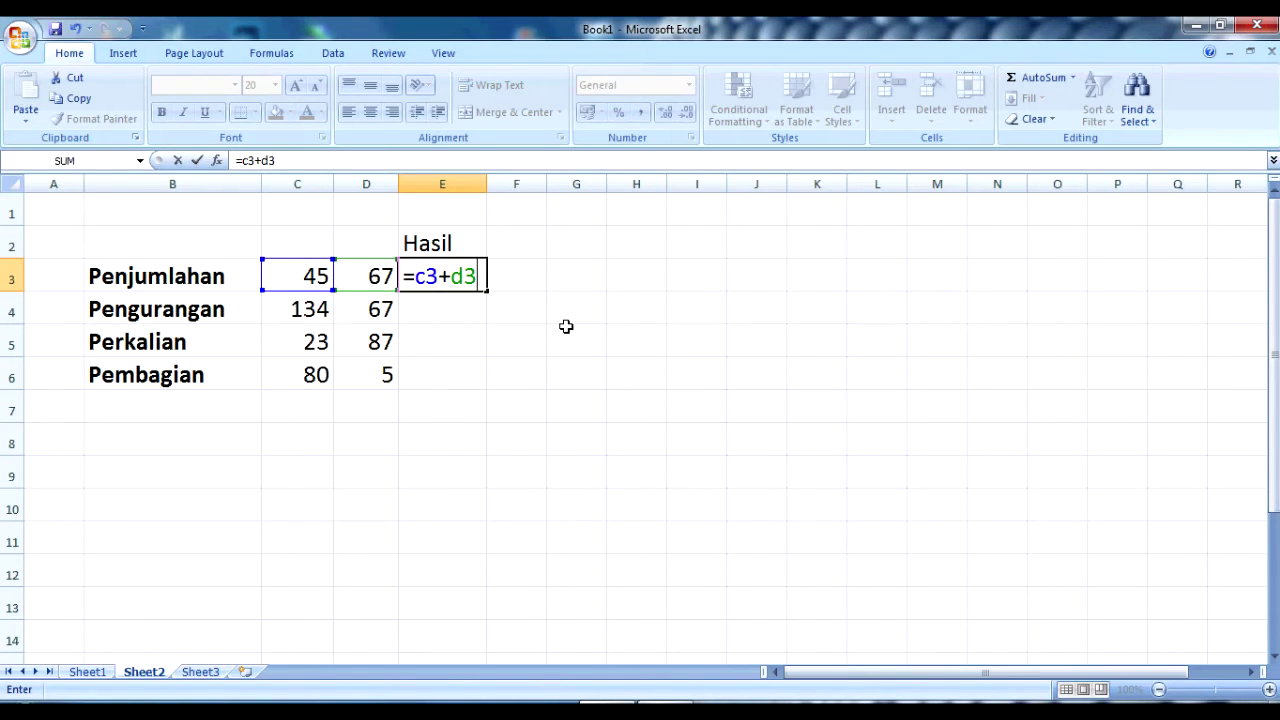
{"action": "key", "text": "Return"}
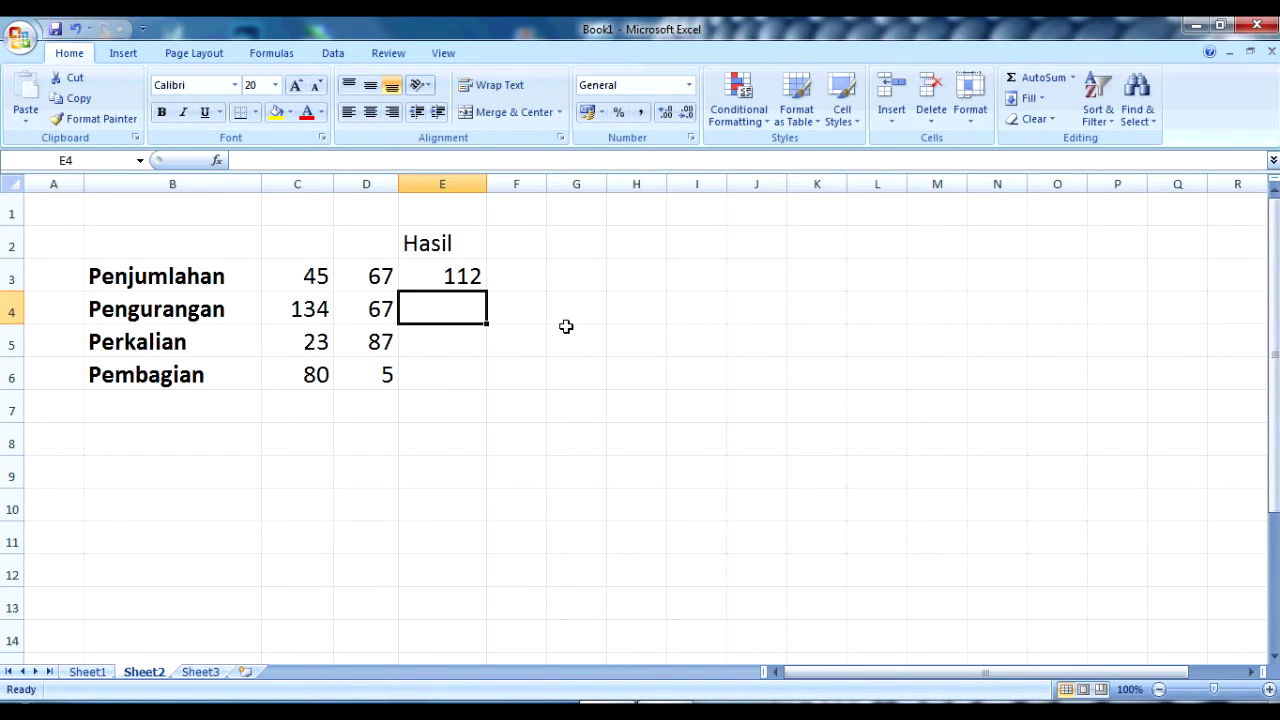
- Check E3's =C3+D3 formula, then start a formula with an equals sign in E4
{"action": "left_click", "coordinate": [468, 279]}
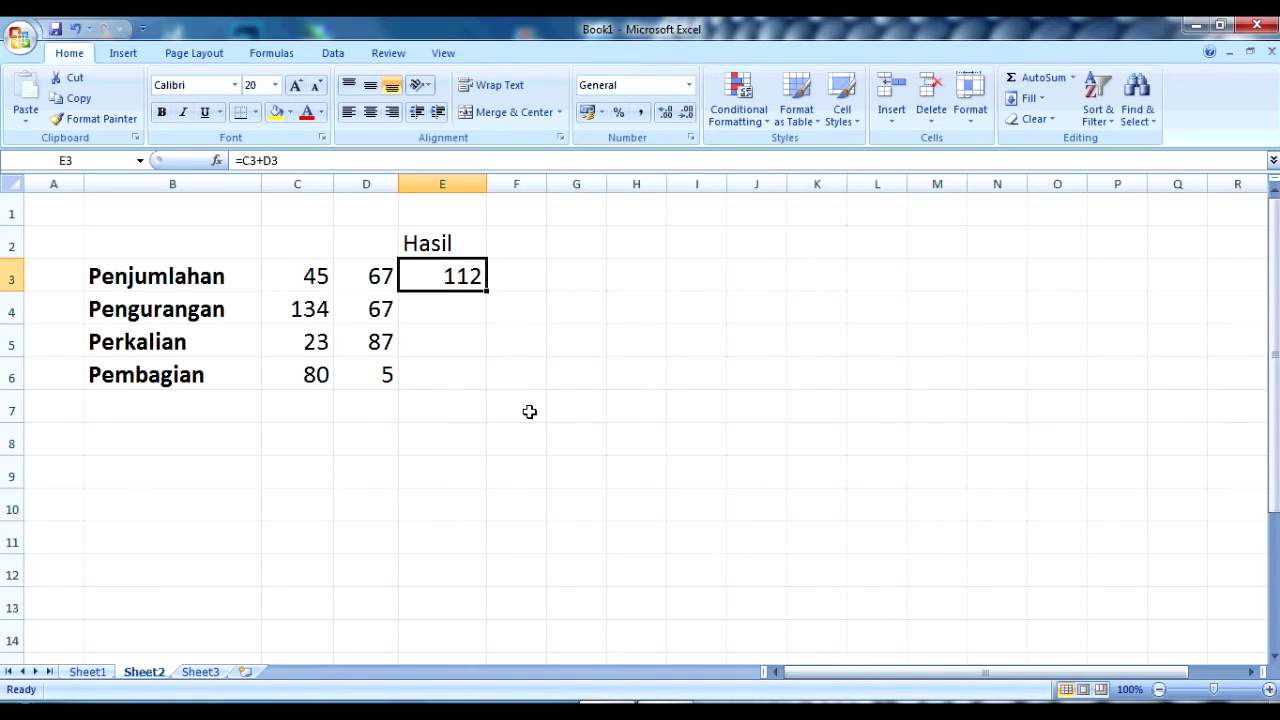
{"action": "left_click", "coordinate": [462, 314]}
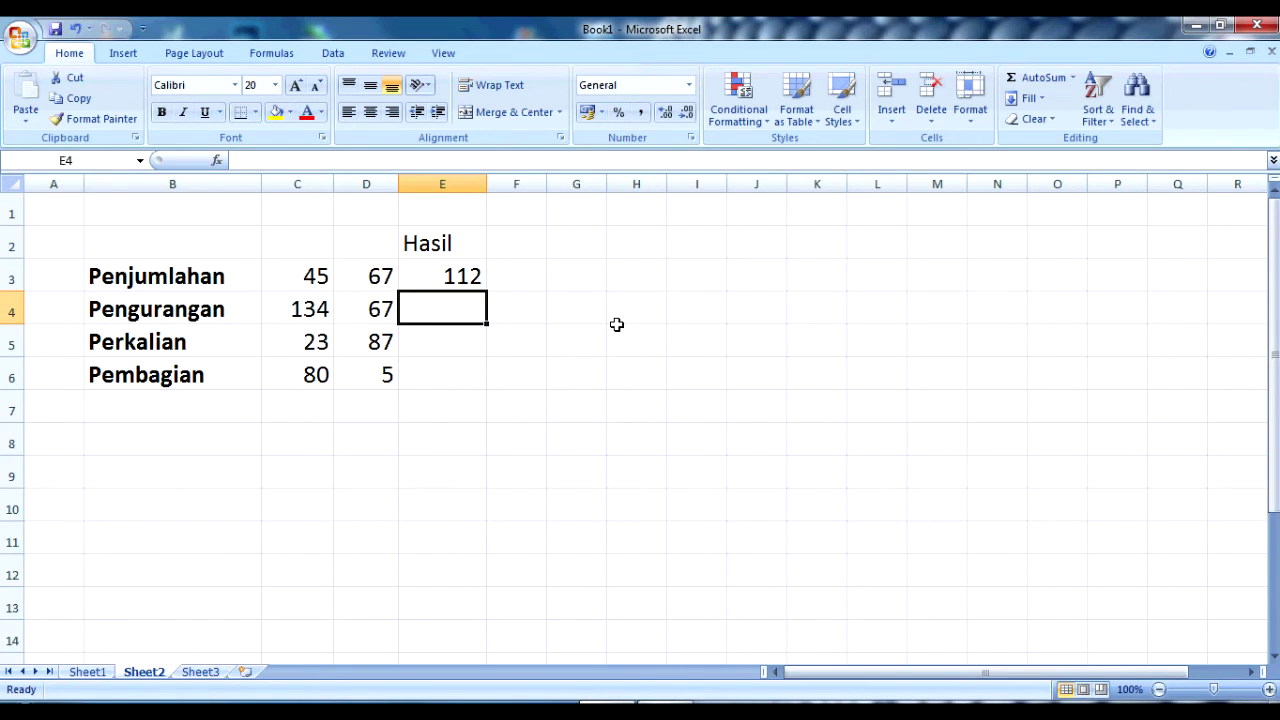
{"action": "type", "text": "="}
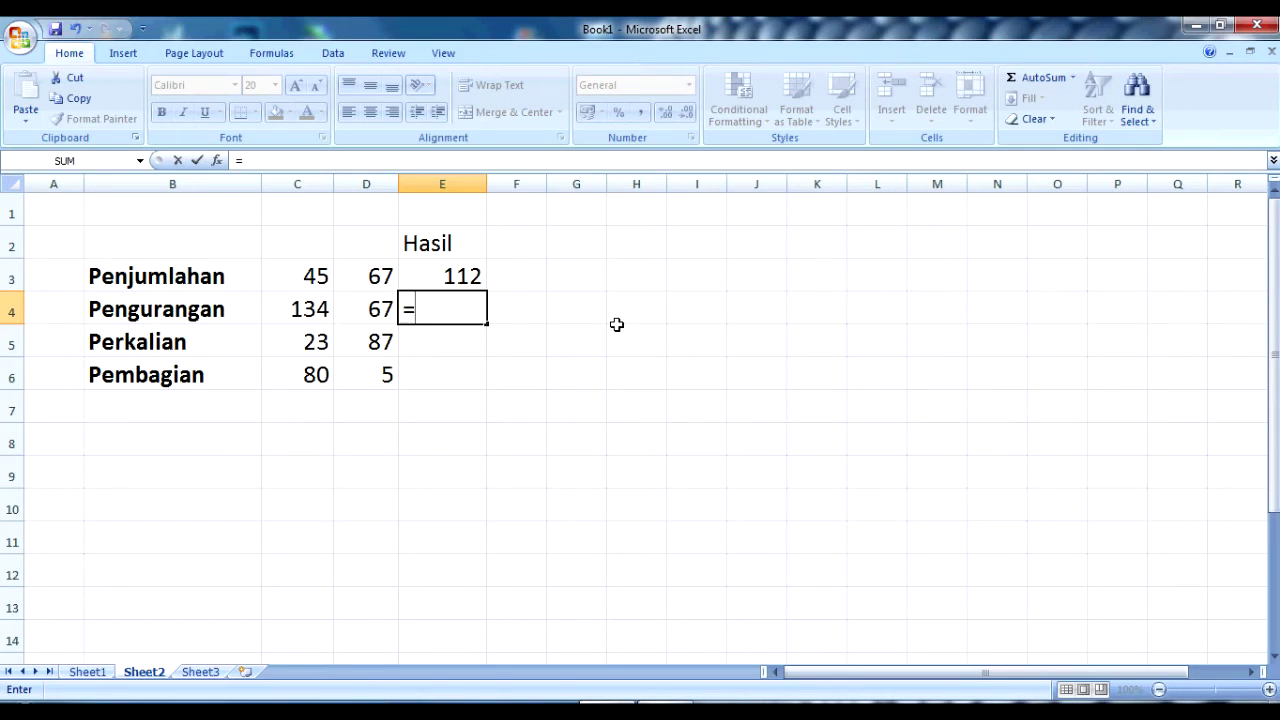
- Complete E4 as =C4-D4, correcting the mistyped references, so it shows 67
{"action": "type", "text": "c3"}
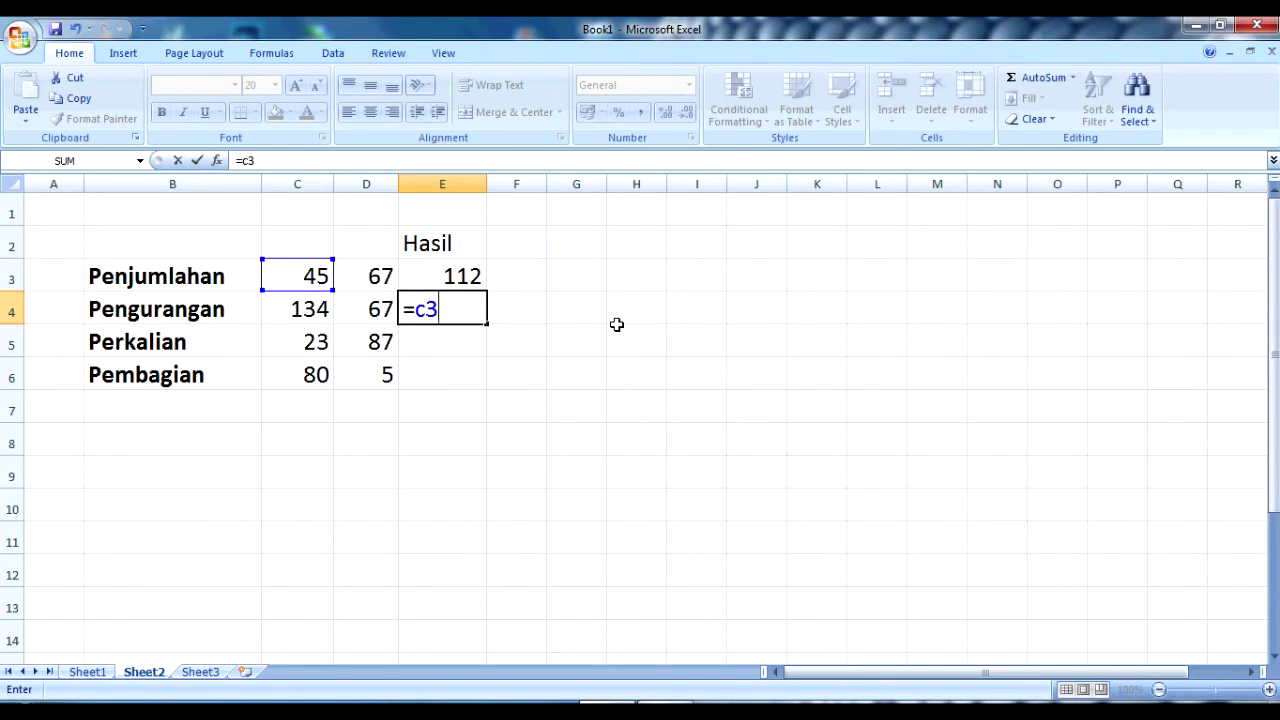
{"action": "type", "text": "_"}
{"action": "key", "text": "BackSpace"}
{"action": "type", "text": "-d"}
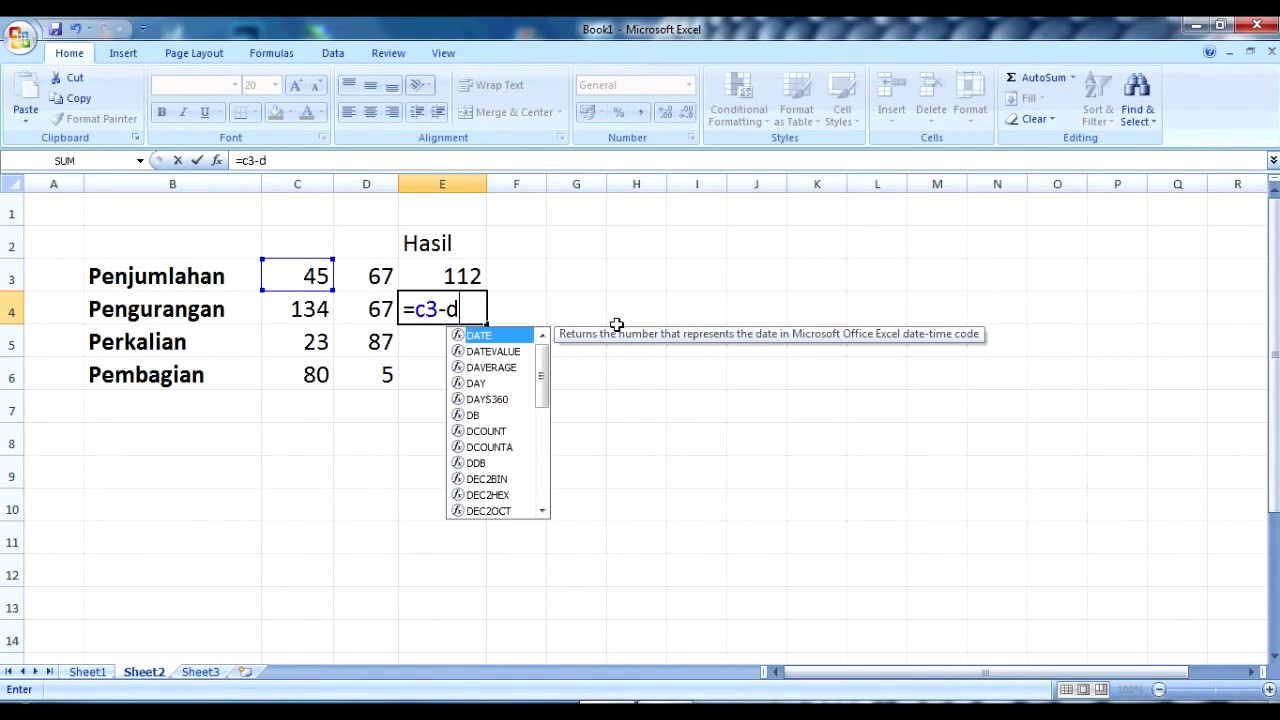
{"action": "type", "text": "3"}
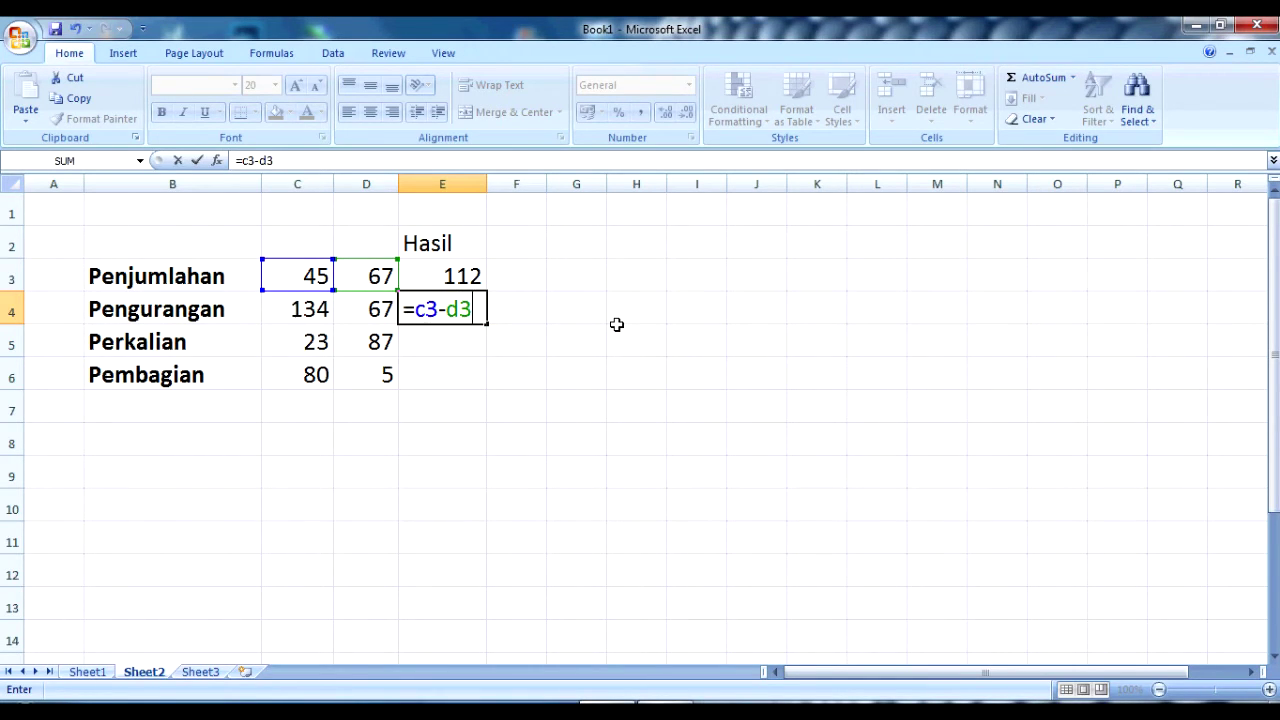
{"action": "key", "text": "BackSpace"}
{"action": "key", "text": "BackSpace"}
{"action": "key", "text": "BackSpace"}
{"action": "key", "text": "BackSpace"}
{"action": "key", "text": "BackSpace"}
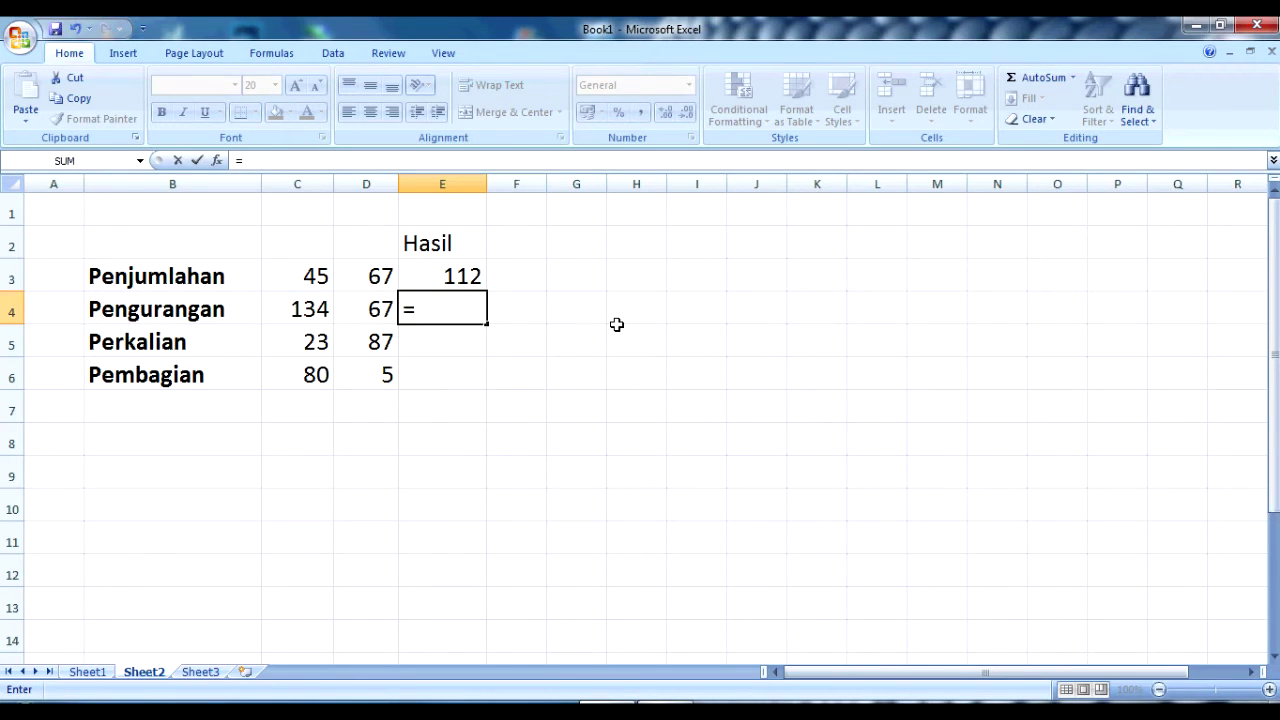
{"action": "type", "text": "c4-d4"}
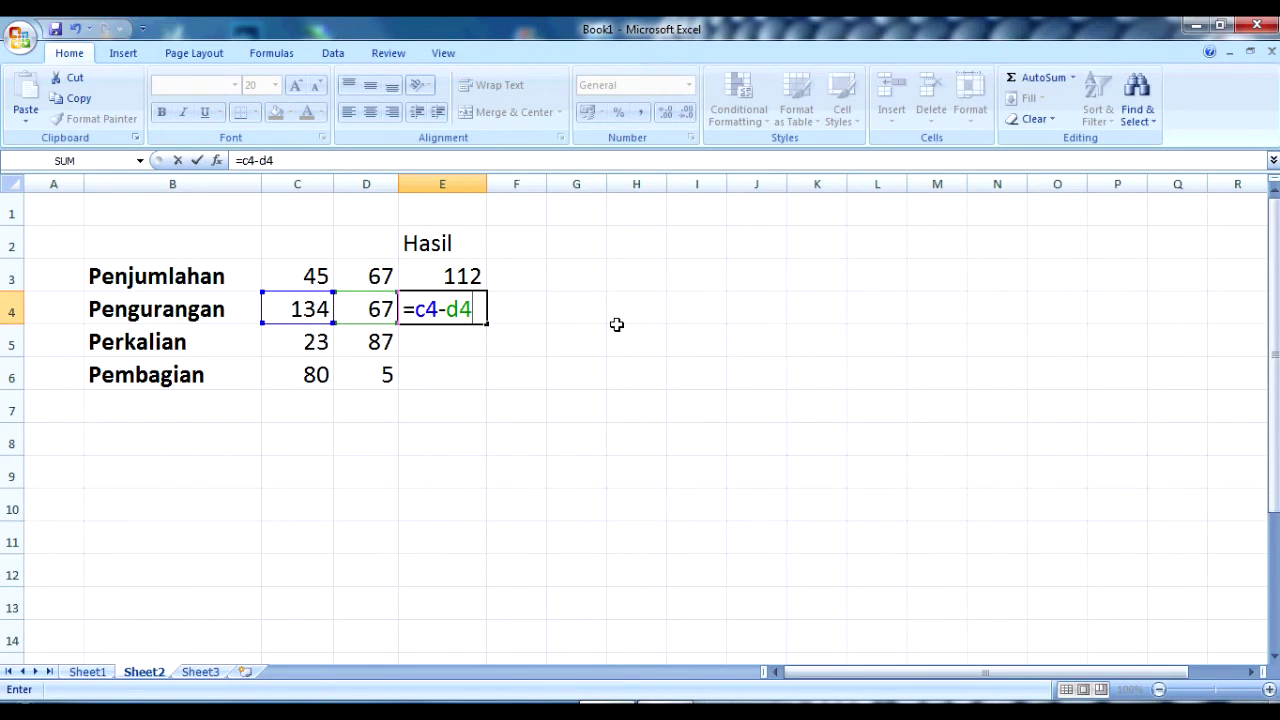
{"action": "key", "text": "Return"}
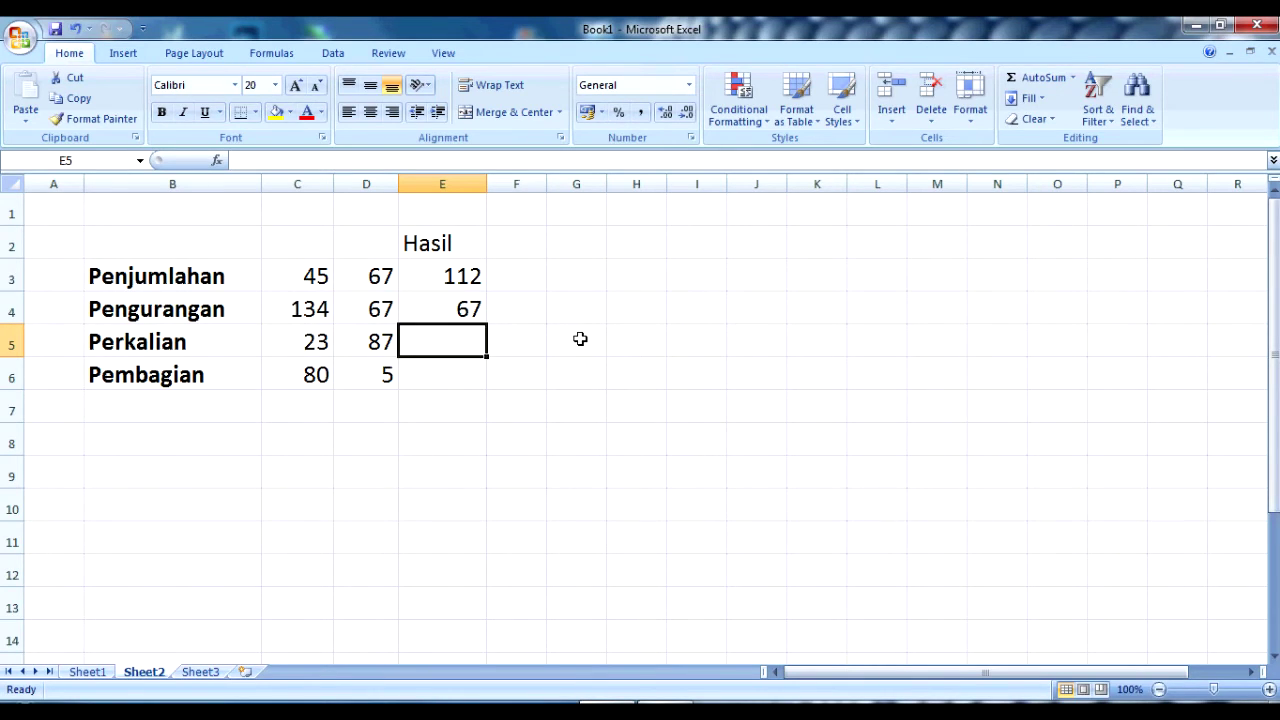
- Enter =C5*D5 in E5 to show 2001, then begin E6 with =80
{"action": "type", "text": "="}
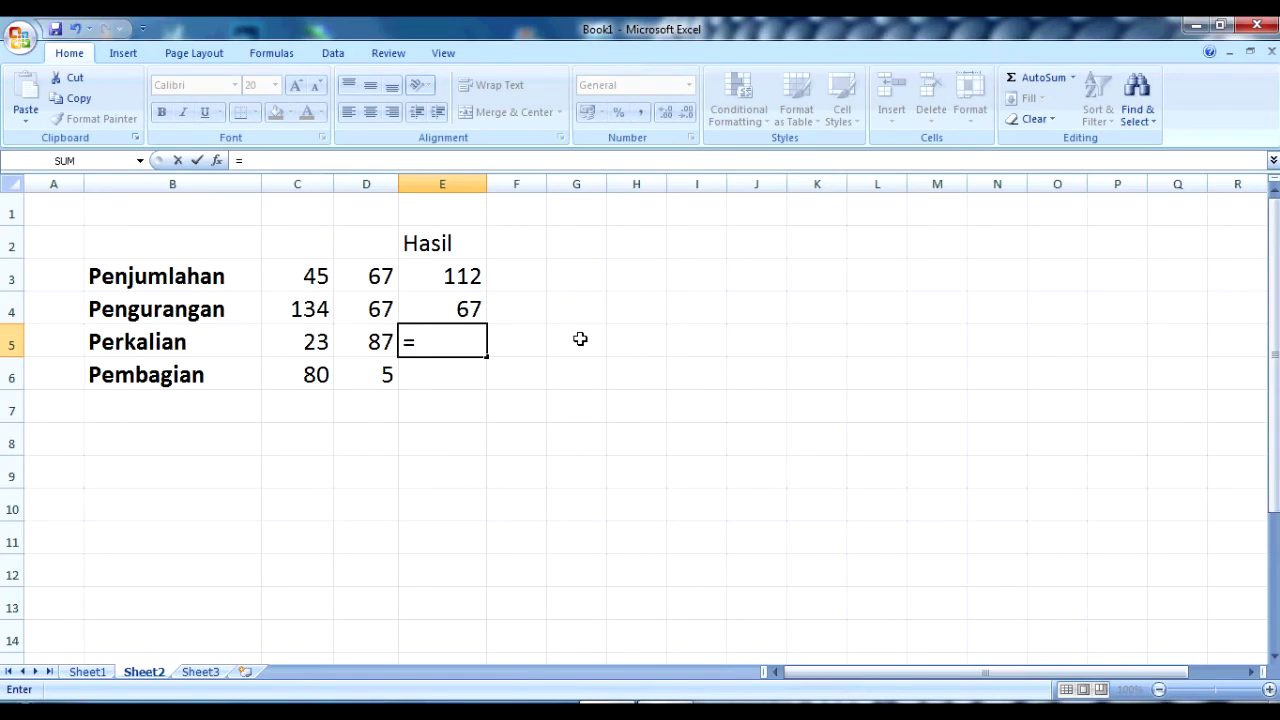
{"action": "type", "text": "c5"}
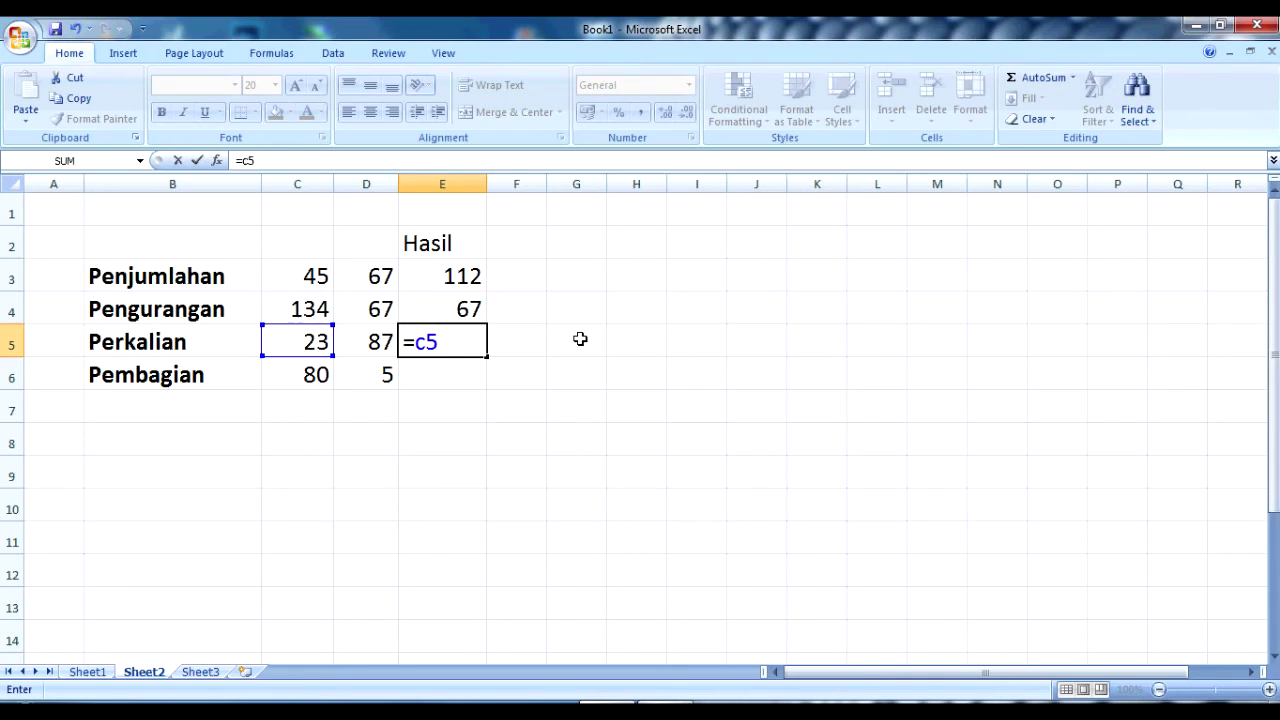
{"action": "type", "text": "x"}
{"action": "key", "text": "BackSpace"}
{"action": "type", "text": "*"}
{"action": "type", "text": "d"}
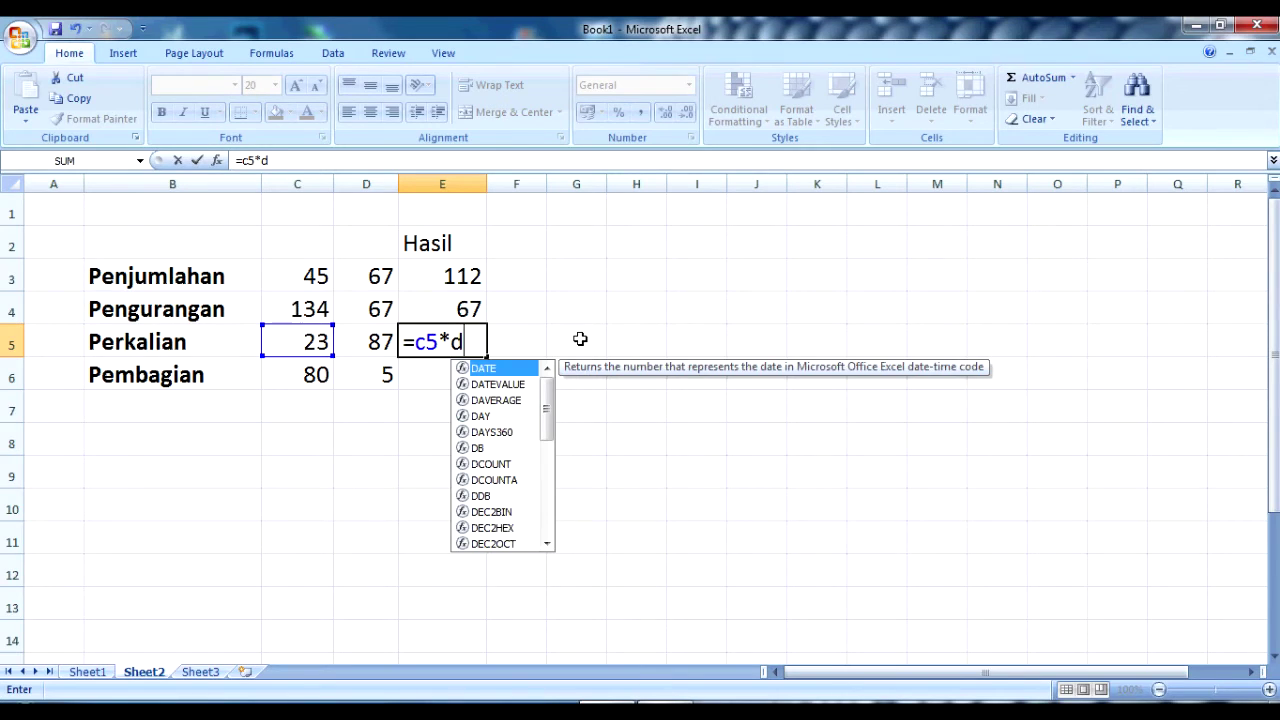
{"action": "type", "text": "5"}
{"action": "key", "text": "Return"}
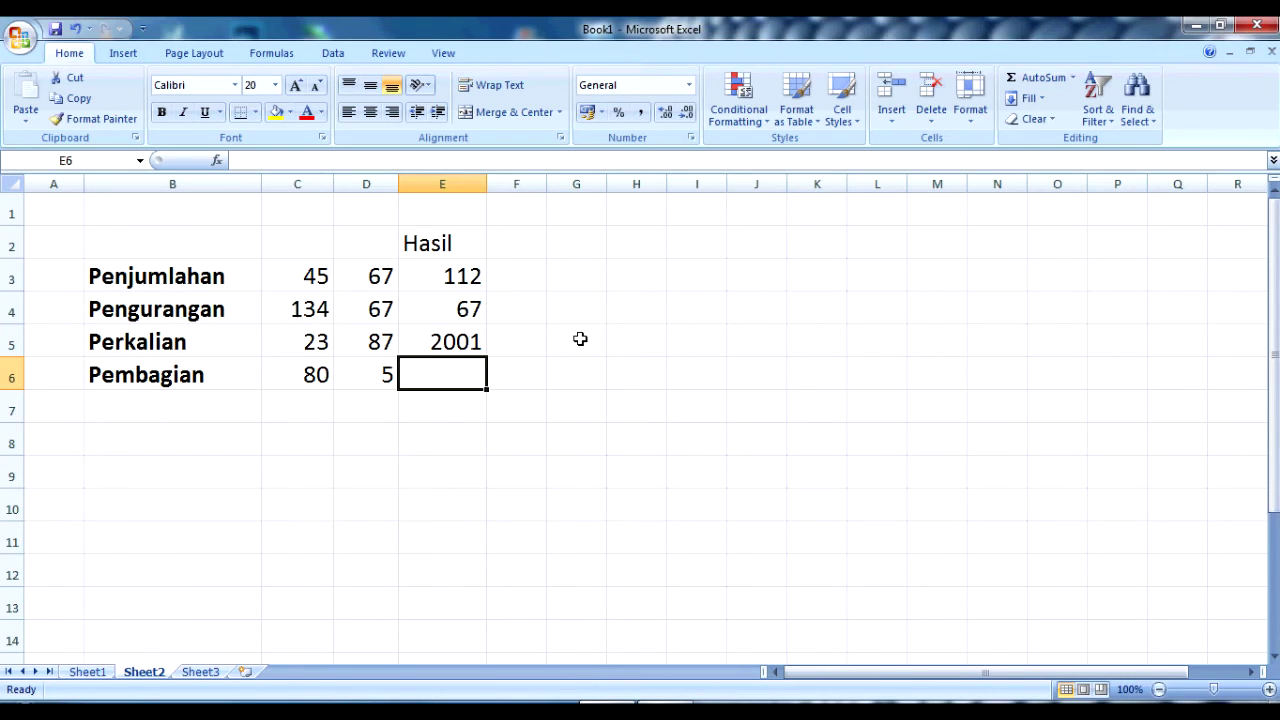
{"action": "type", "text": "="}
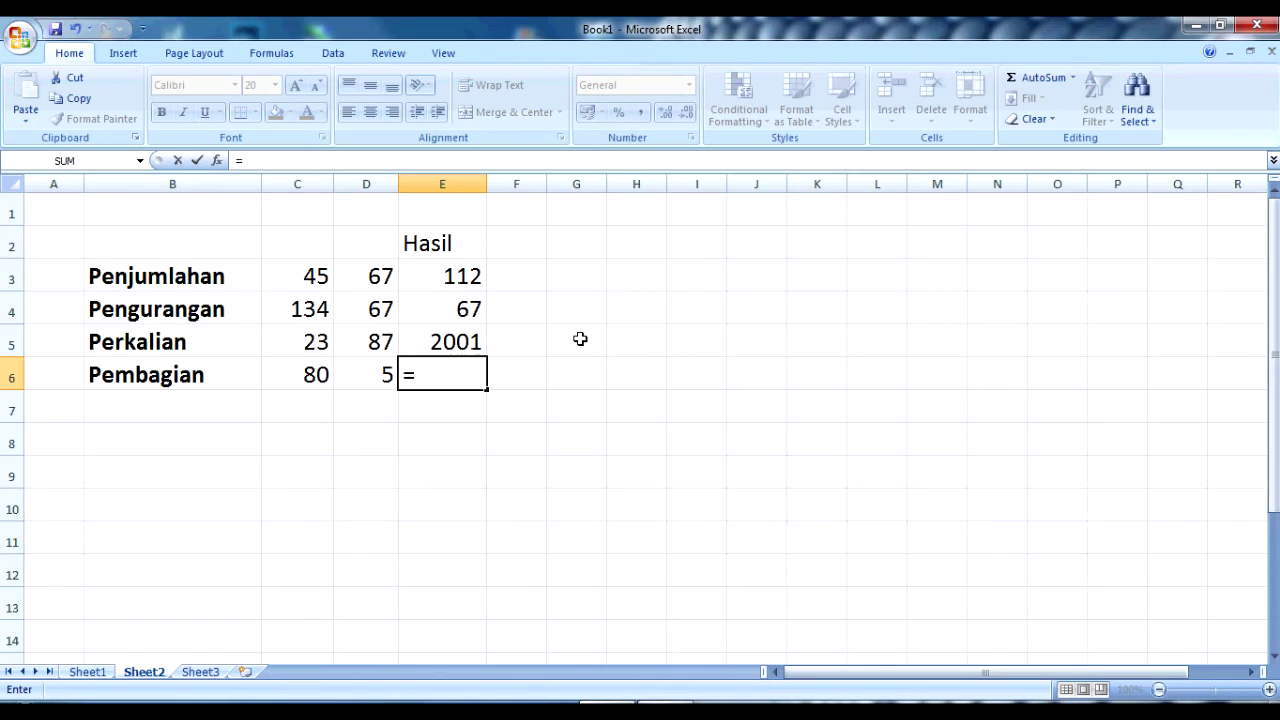
{"action": "type", "text": "80"}
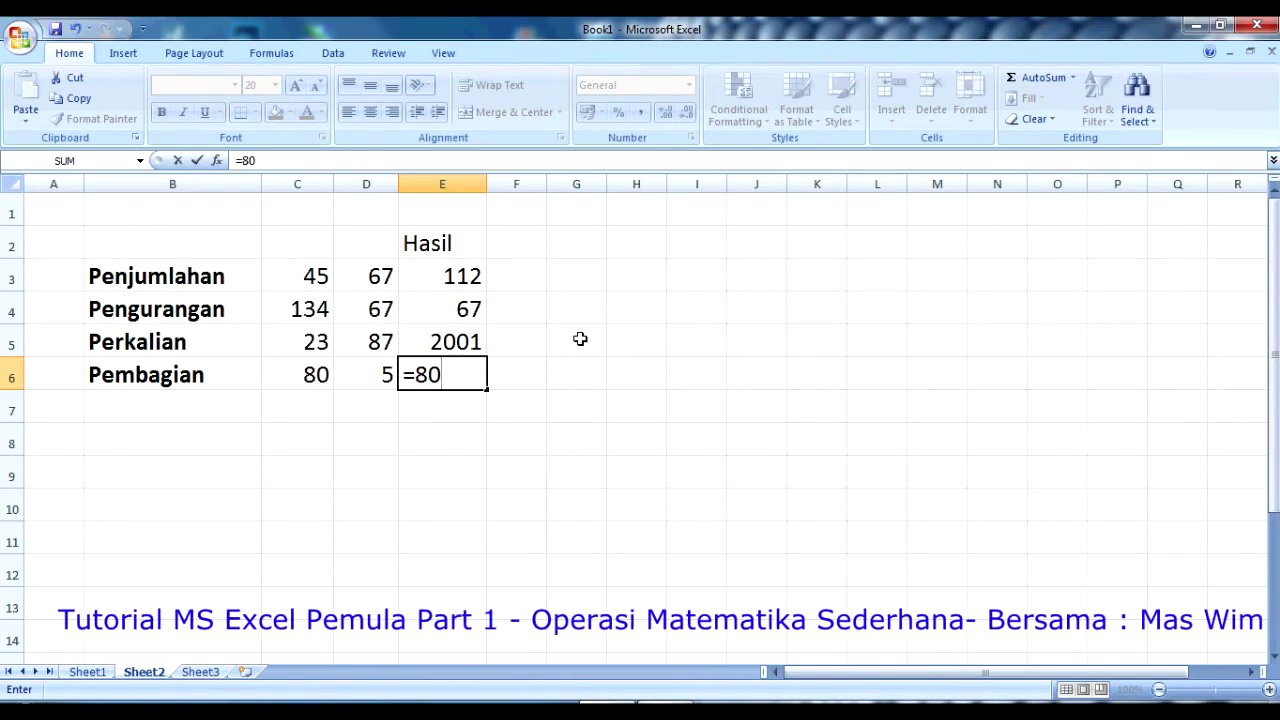
- Change E6's entry to =C6/D6 so it shows 16, then start an entry in E7
{"action": "type", "text": "/"}
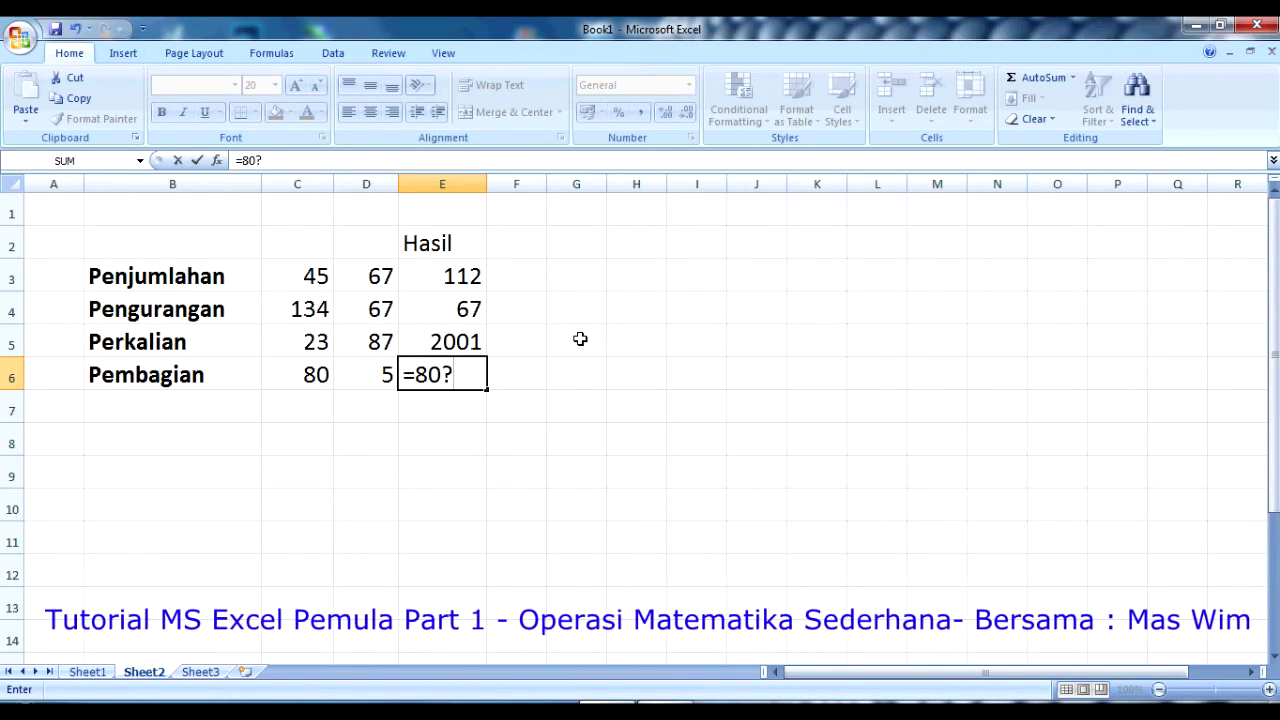
{"action": "key", "text": "BackSpace"}
{"action": "type", "text": "/"}
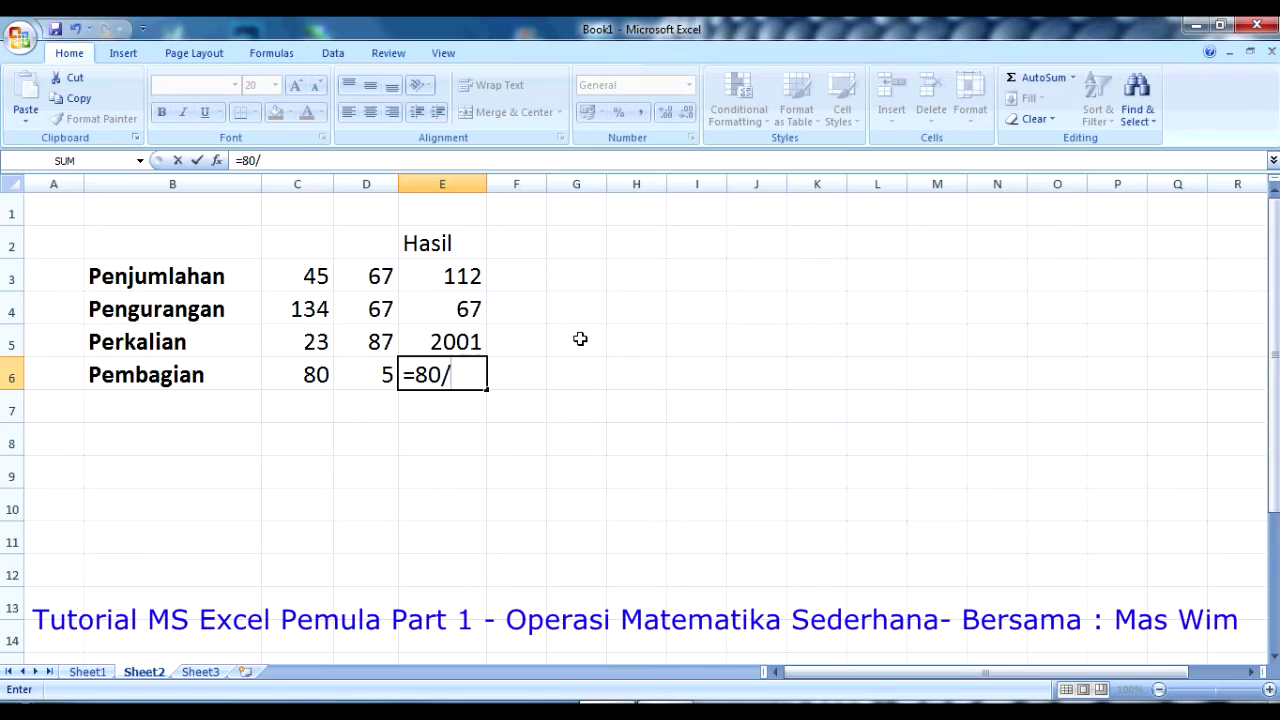
{"action": "key", "text": "BackSpace"}
{"action": "key", "text": "BackSpace"}
{"action": "key", "text": "BackSpace"}
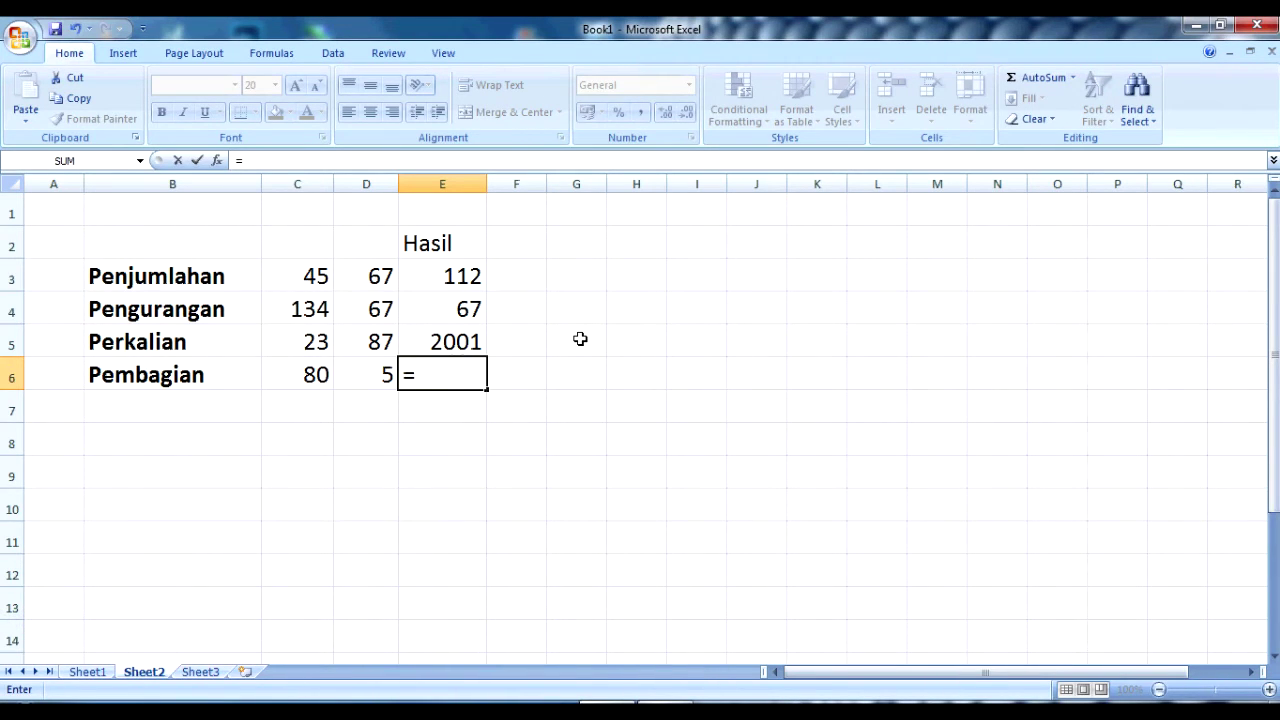
{"action": "type", "text": "c6"}
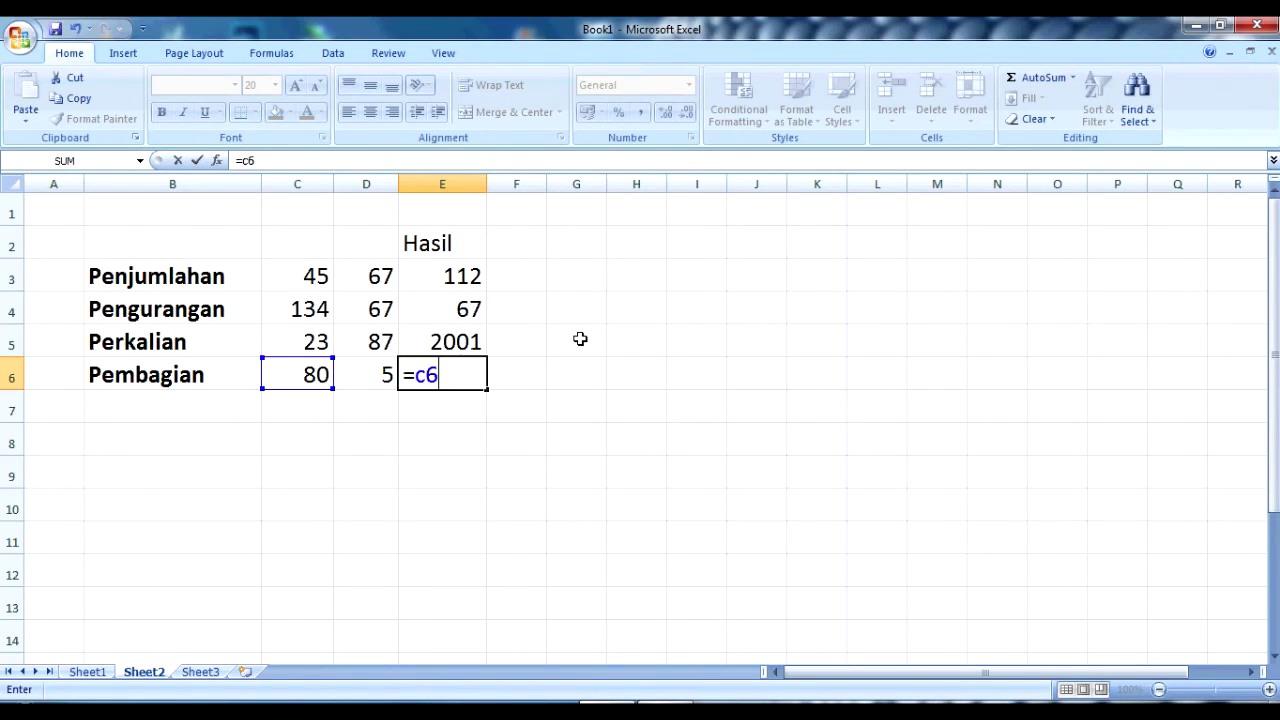
{"action": "type", "text": "/d6"}
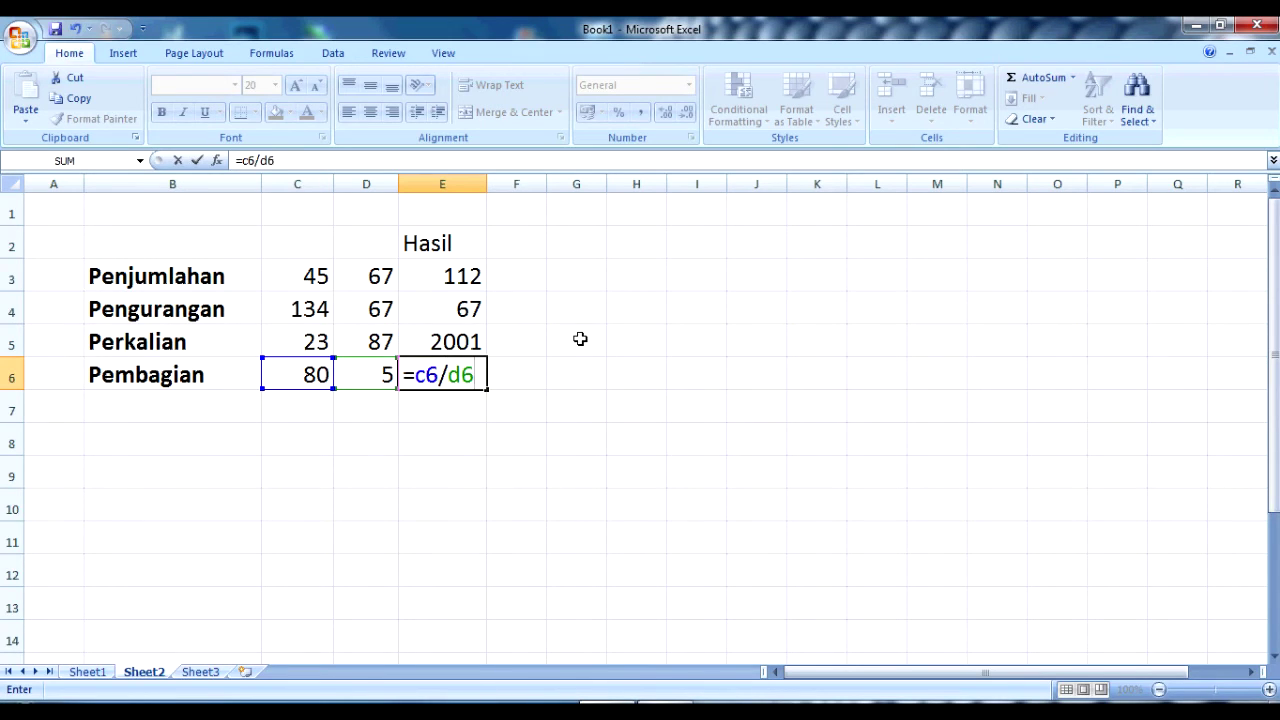
{"action": "key", "text": "Return"}
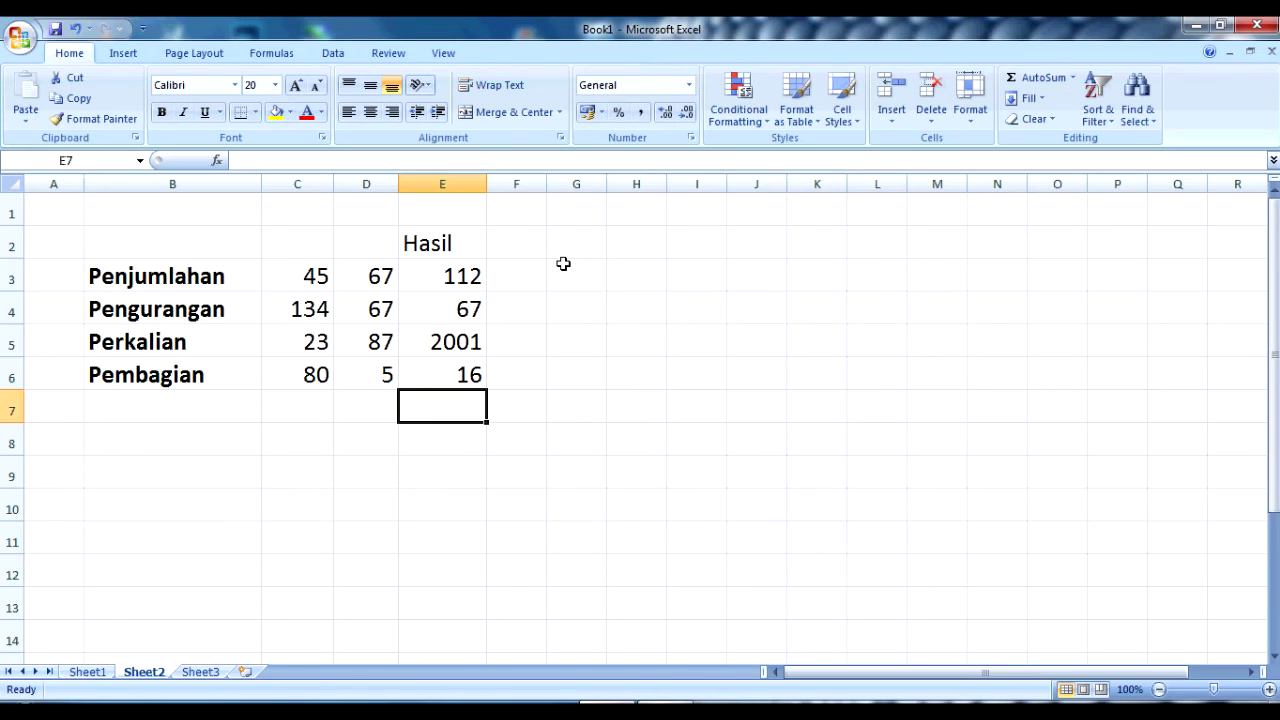
{"action": "type", "text": "="}
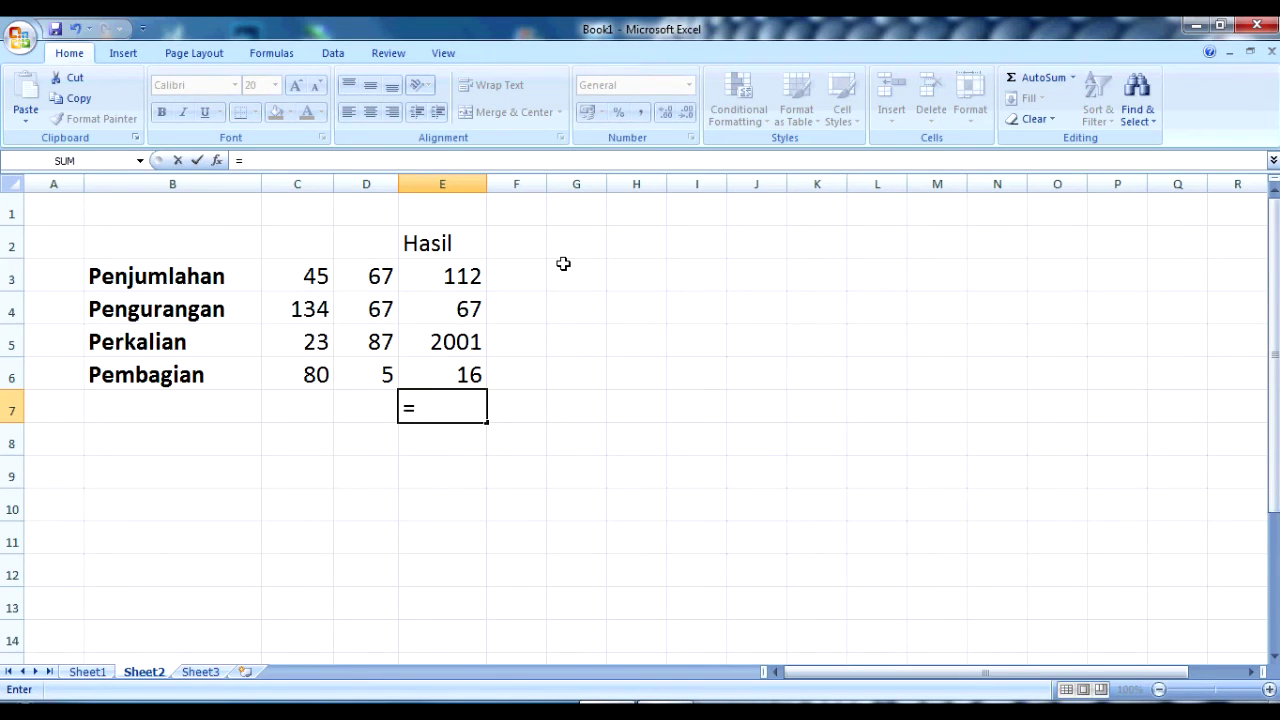
- Total the Hasil values in E7 with =E3+E4+E5+E6 (2196), then clear it
{"action": "key", "text": "Escape"}
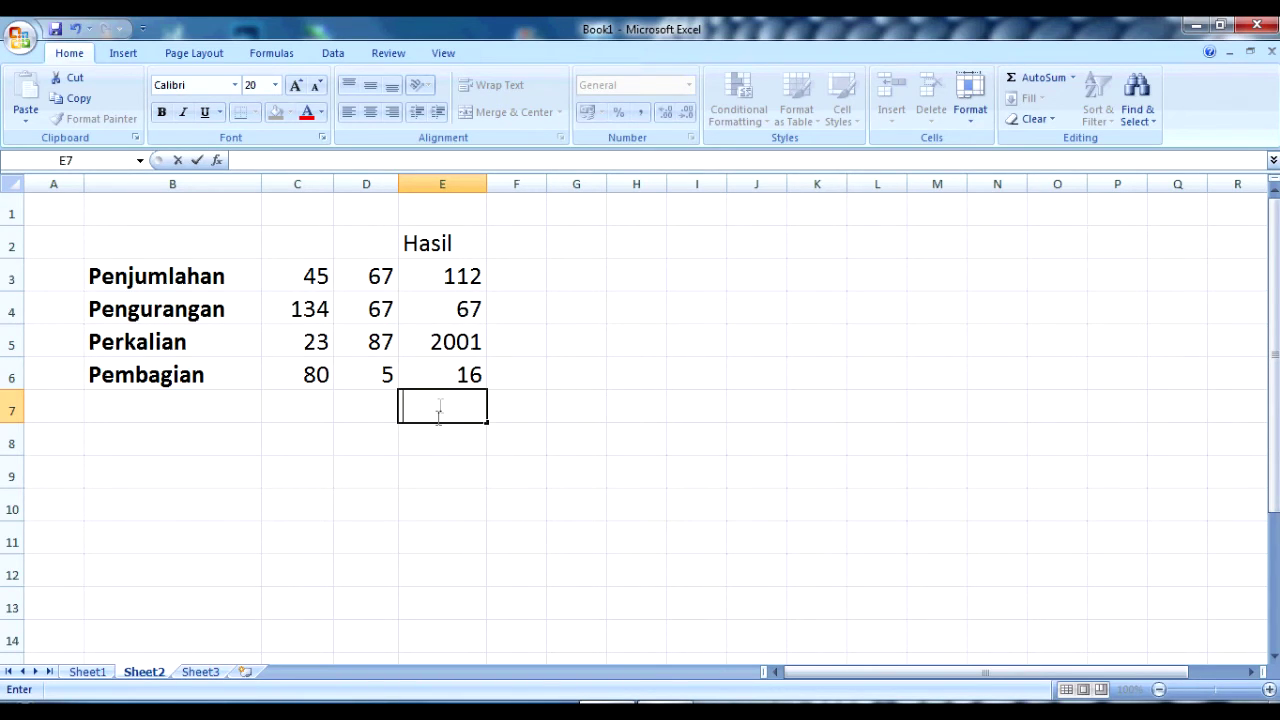
{"action": "type", "text": "="}
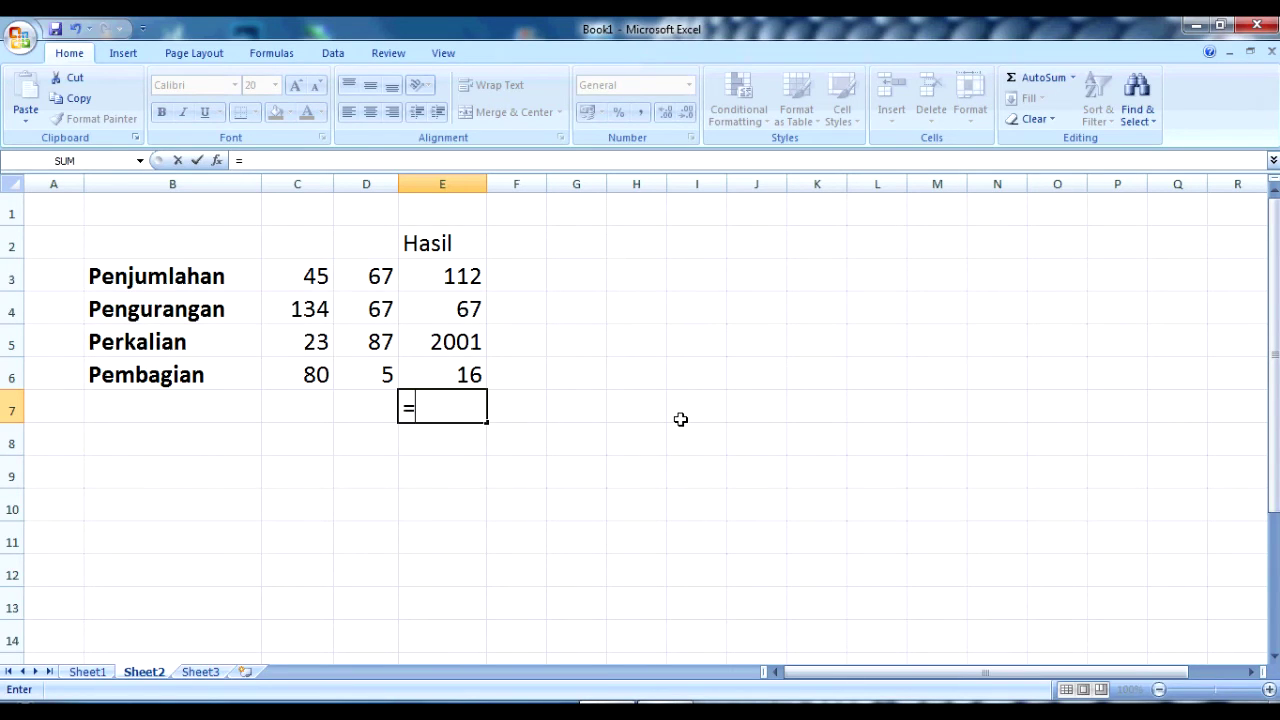
{"action": "type", "text": "e"}
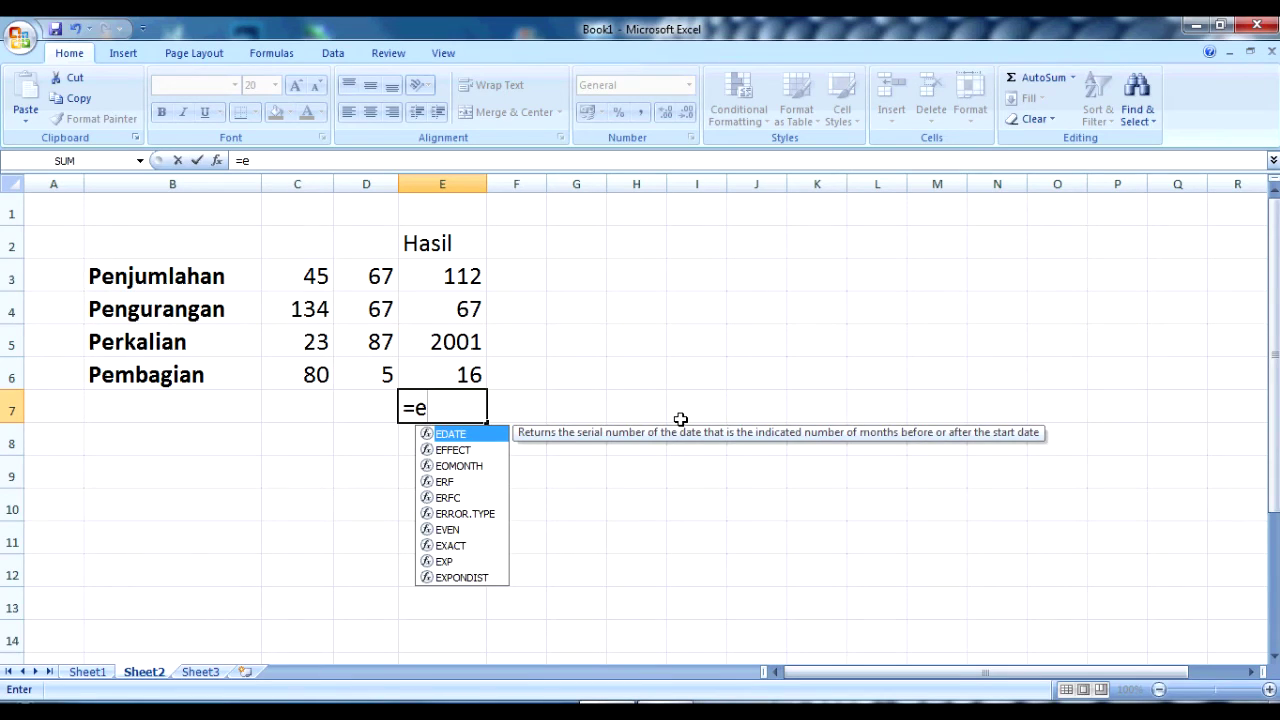
{"action": "type", "text": "3+"}
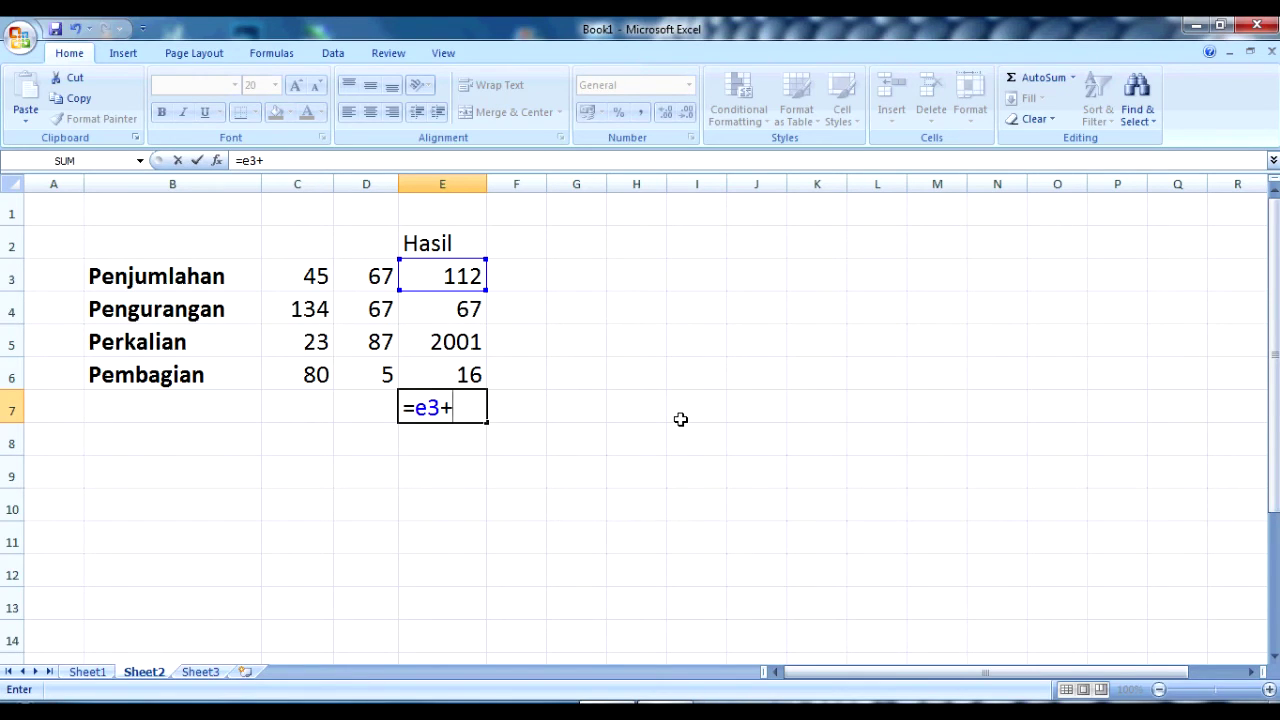
{"action": "type", "text": "e4+e5+"}
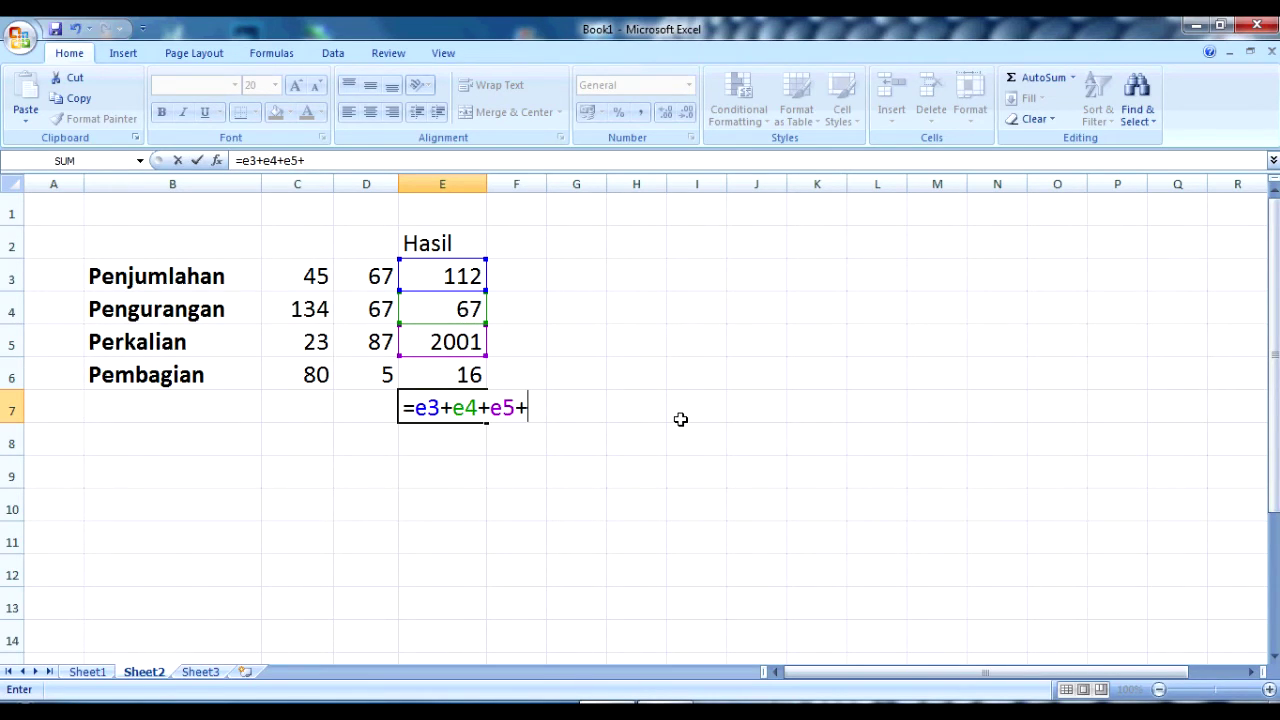
{"action": "type", "text": "e6"}
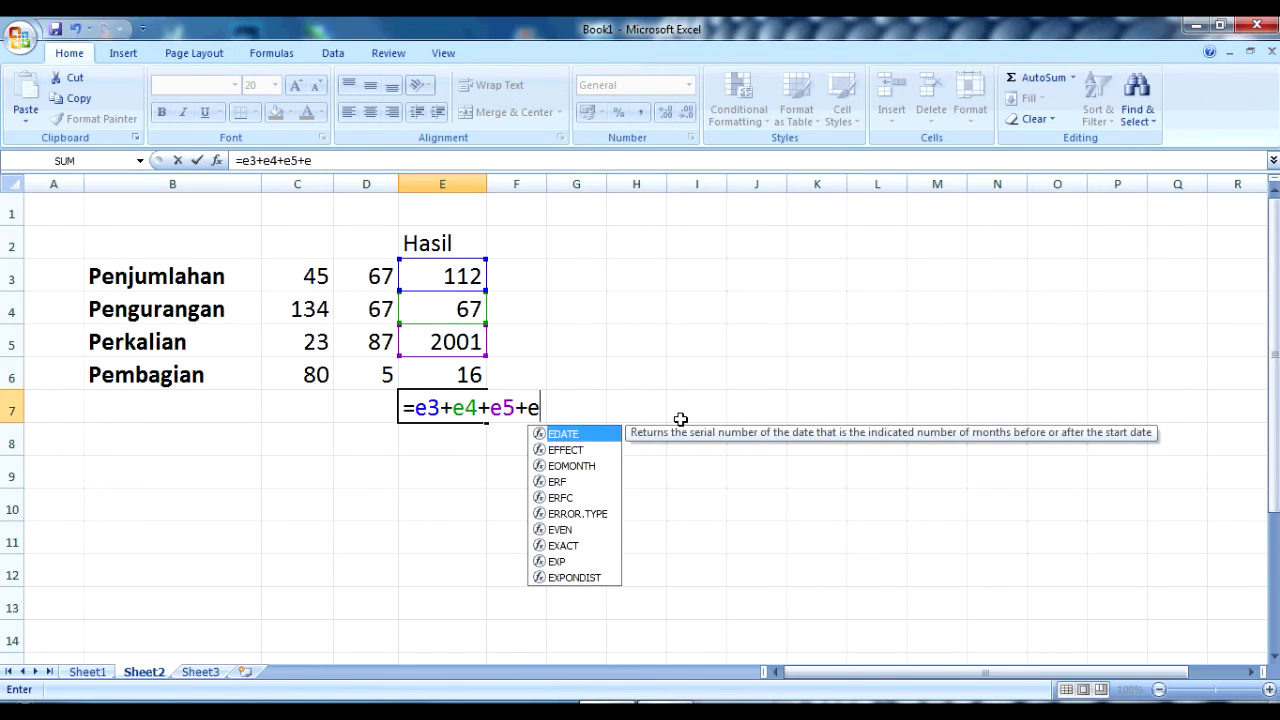
{"action": "key", "text": "Return"}
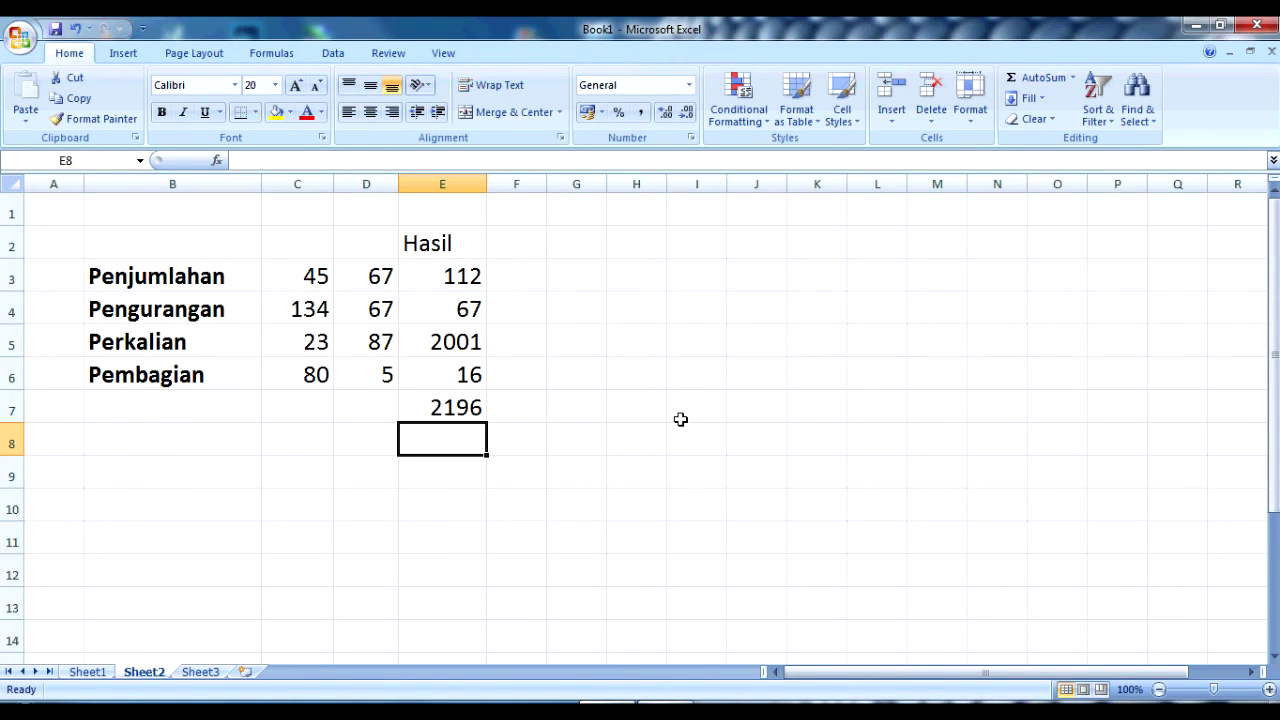
{"action": "left_click", "coordinate": [440, 402]}
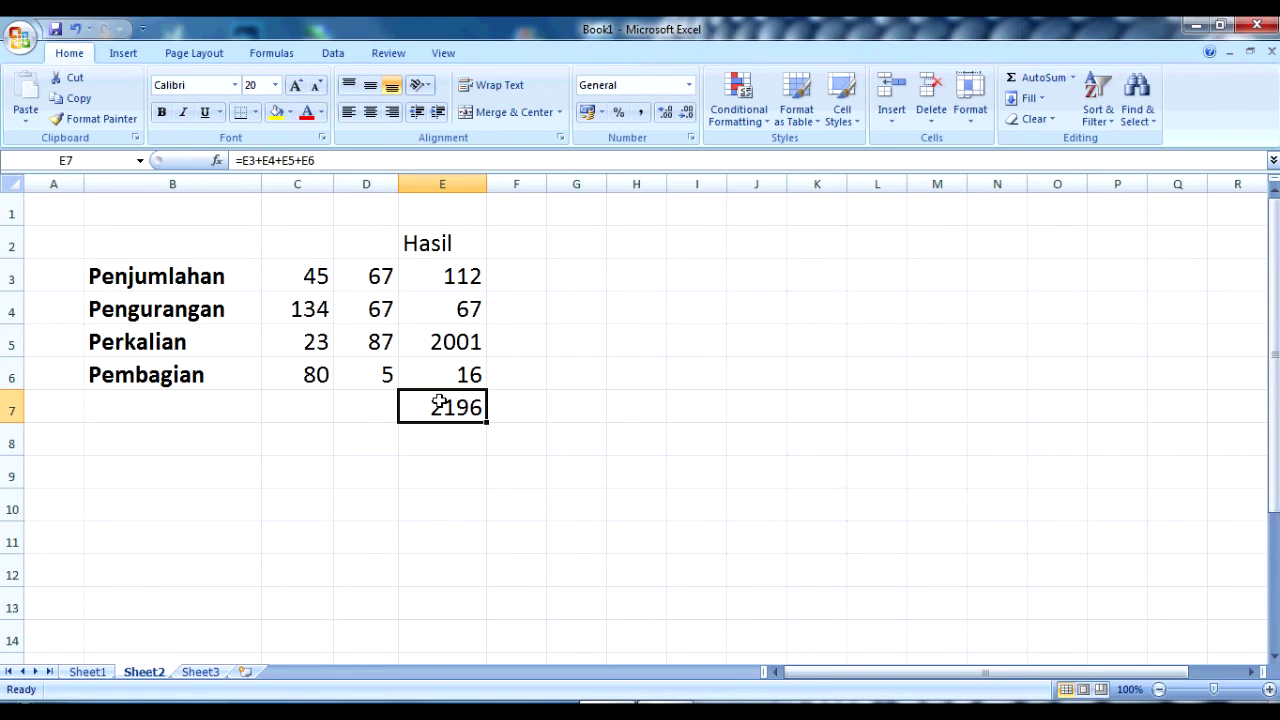
{"action": "key", "text": "BackSpace"}
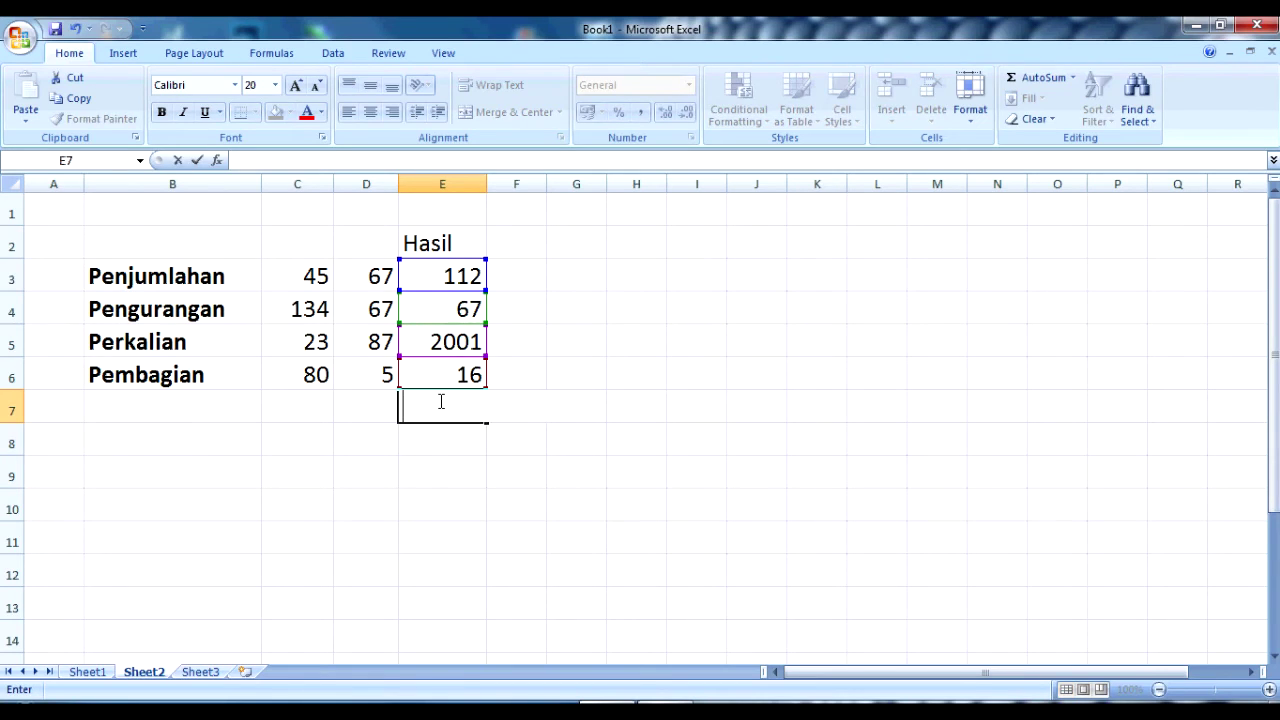
- Enter =SUM(E3:E6) in E7 to show the 2196 total
{"action": "type", "text": "="}
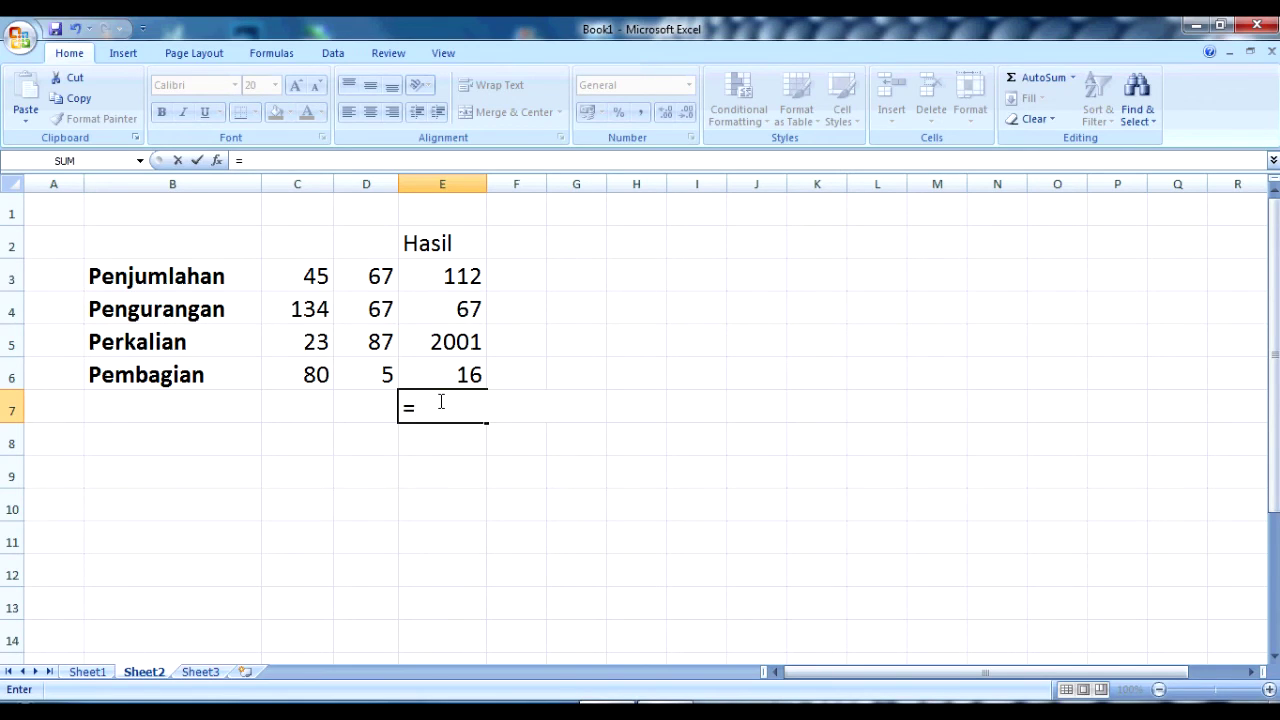
{"action": "type", "text": "sum"}
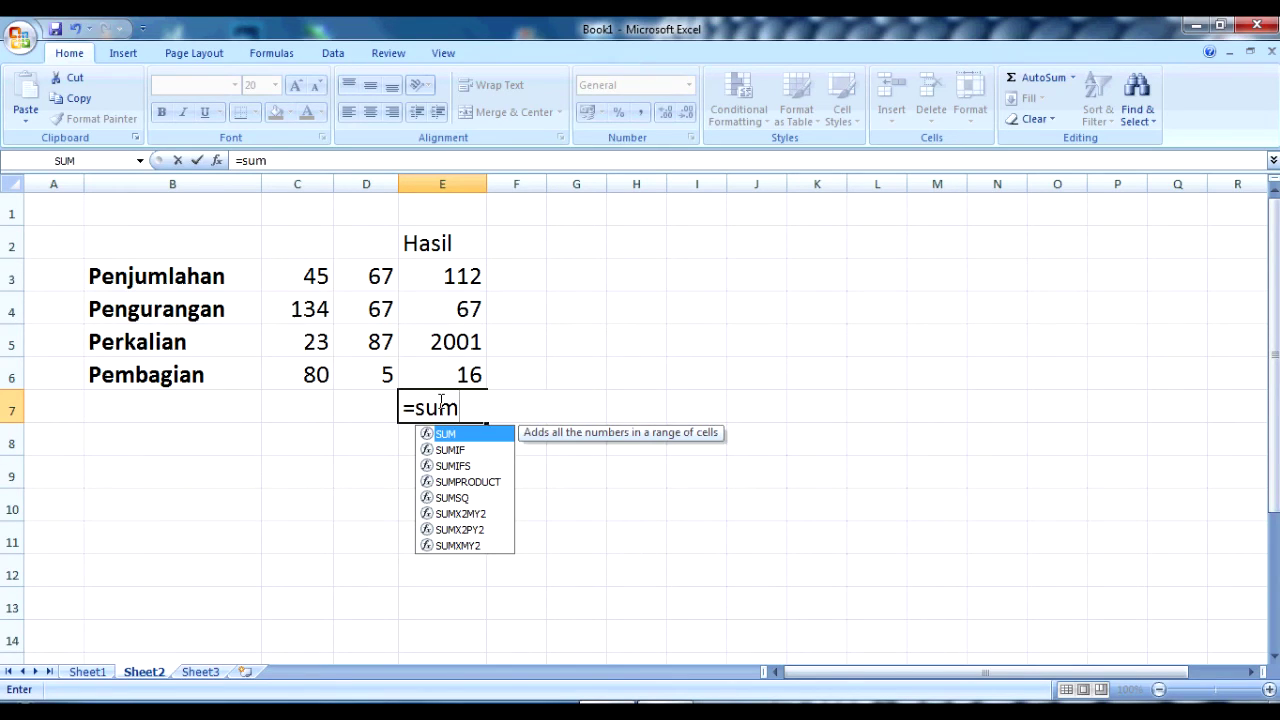
{"action": "type", "text": "("}
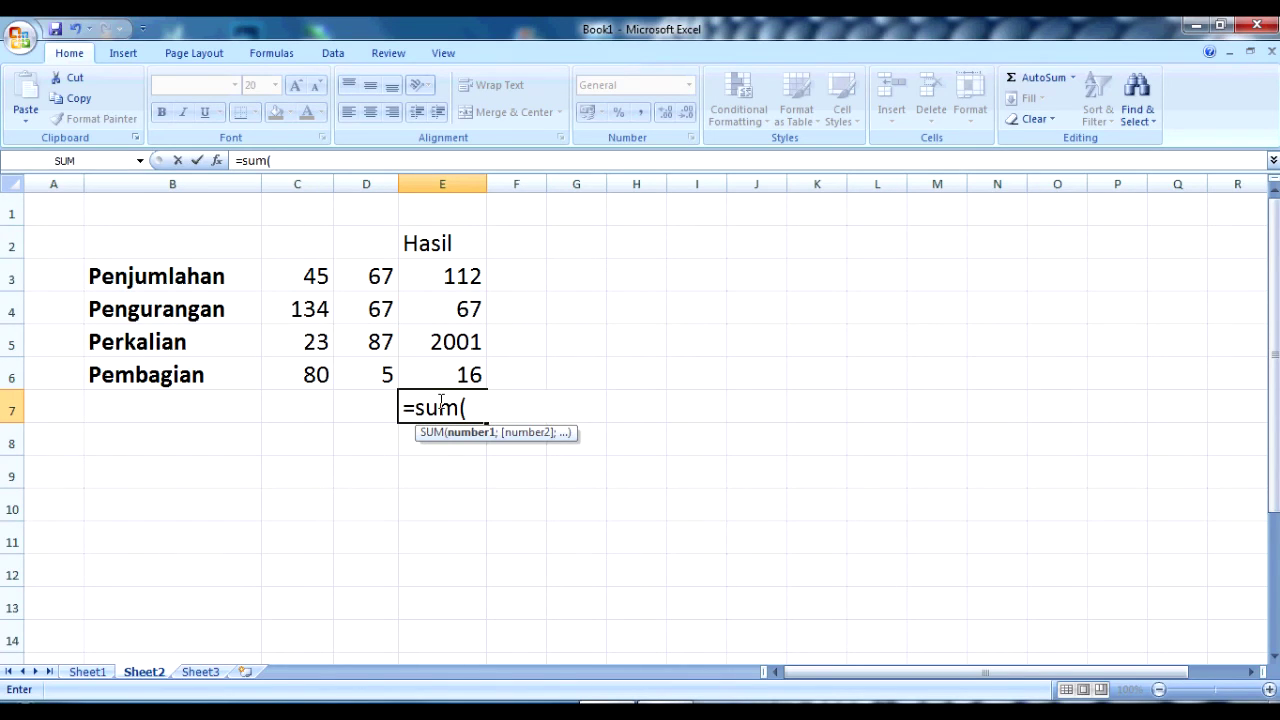
{"action": "type", "text": "e3"}
{"action": "type", "text": ":"}
{"action": "type", "text": "e"}
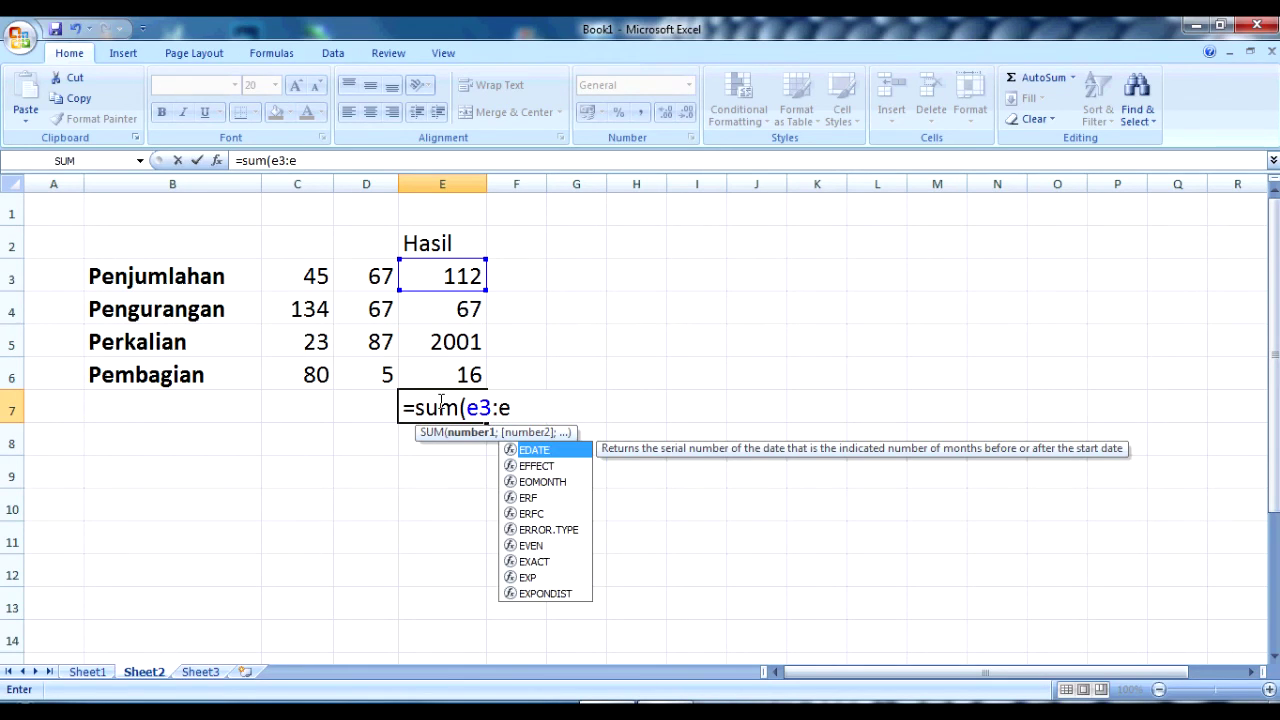
{"action": "type", "text": "6)"}
{"action": "key", "text": "Return"}
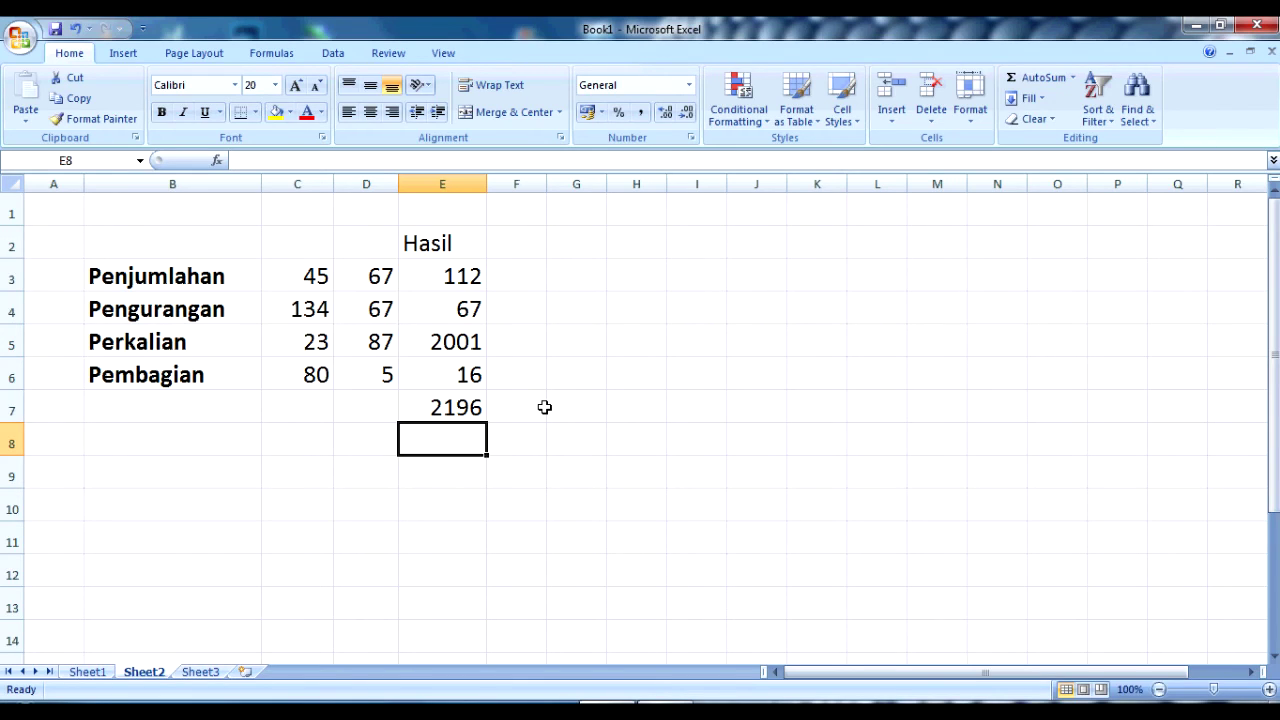
{"action": "left_click", "coordinate": [165, 280]}
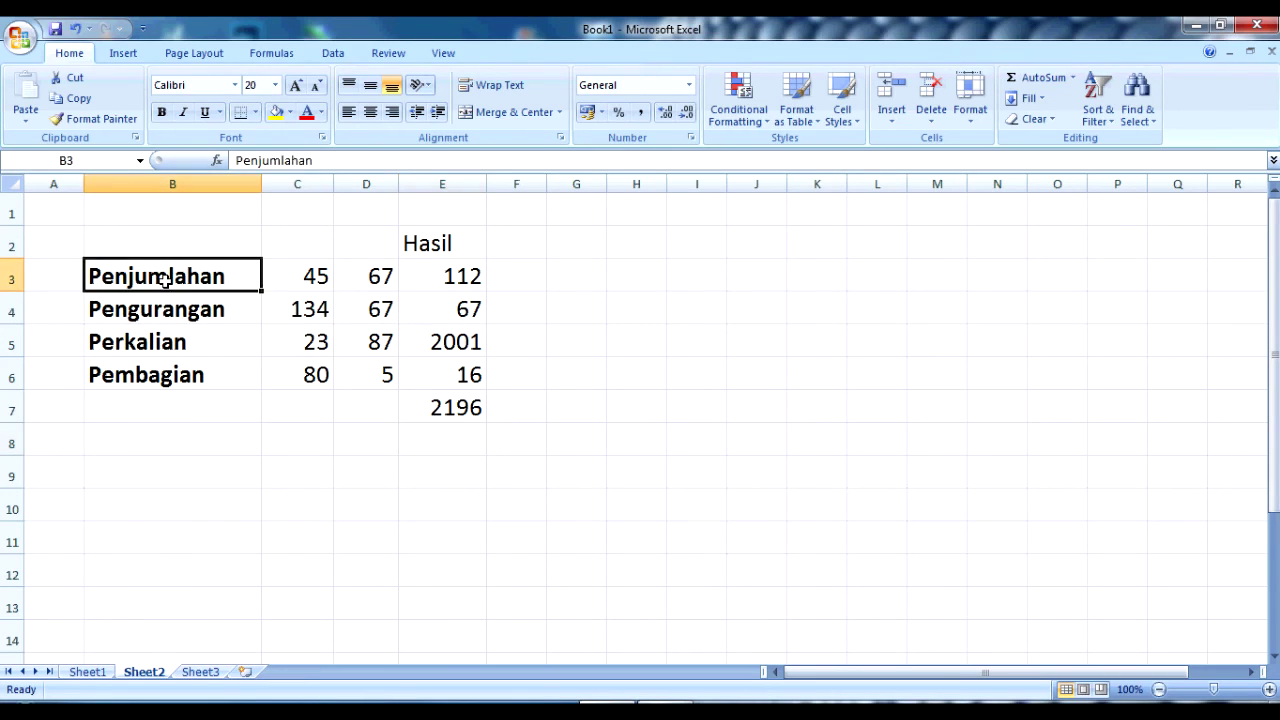
{"action": "left_click", "coordinate": [170, 313]}
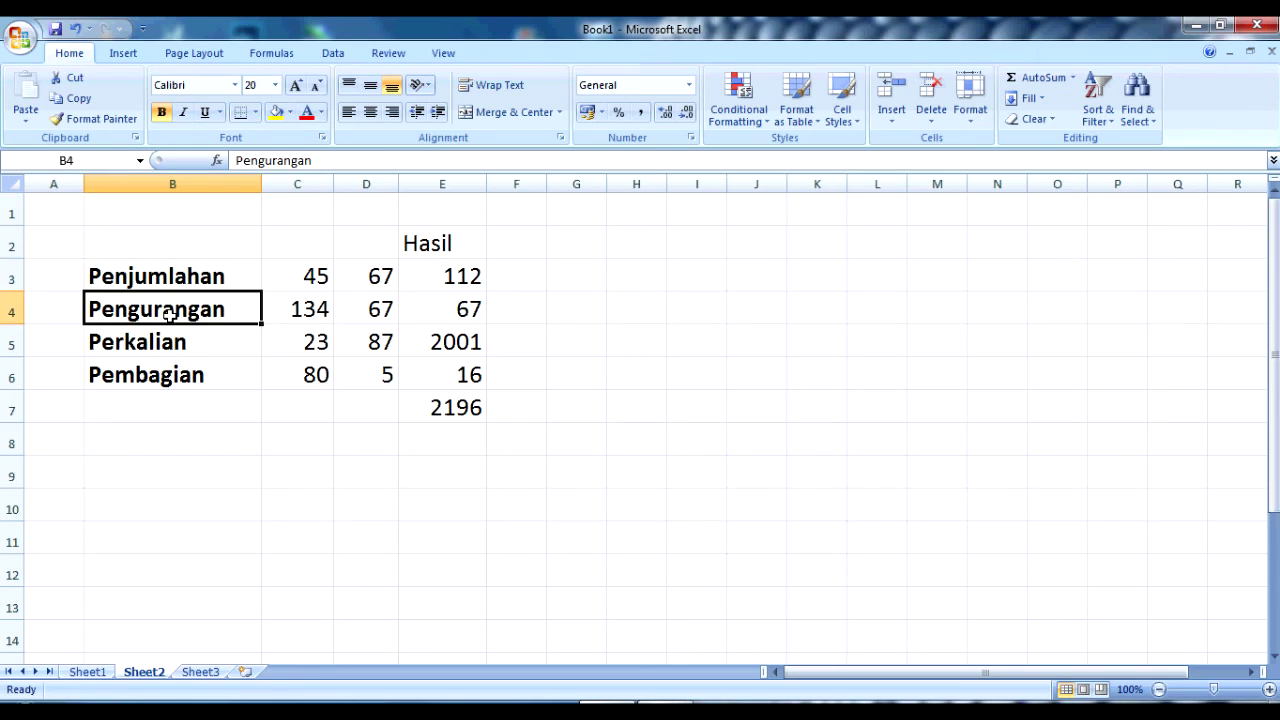
{"action": "left_click", "coordinate": [172, 342]}
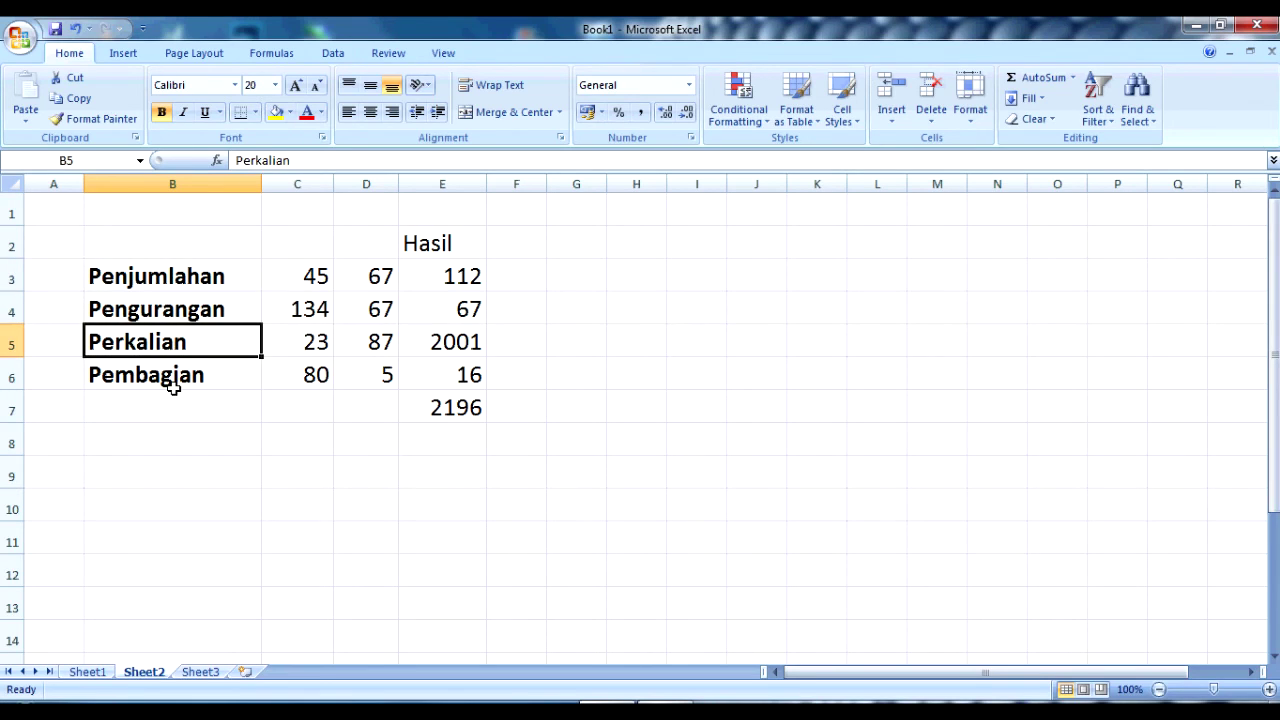
{"action": "left_click", "coordinate": [173, 385]}
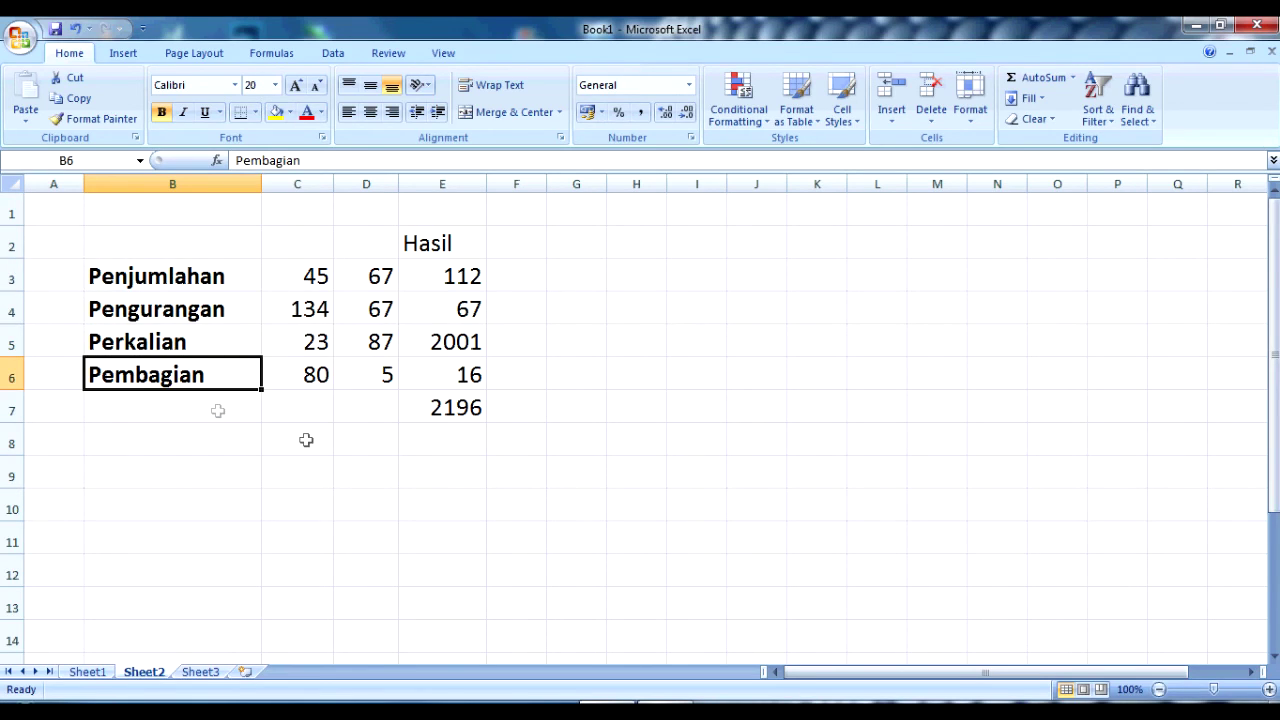
{"action": "left_click", "coordinate": [163, 270]}
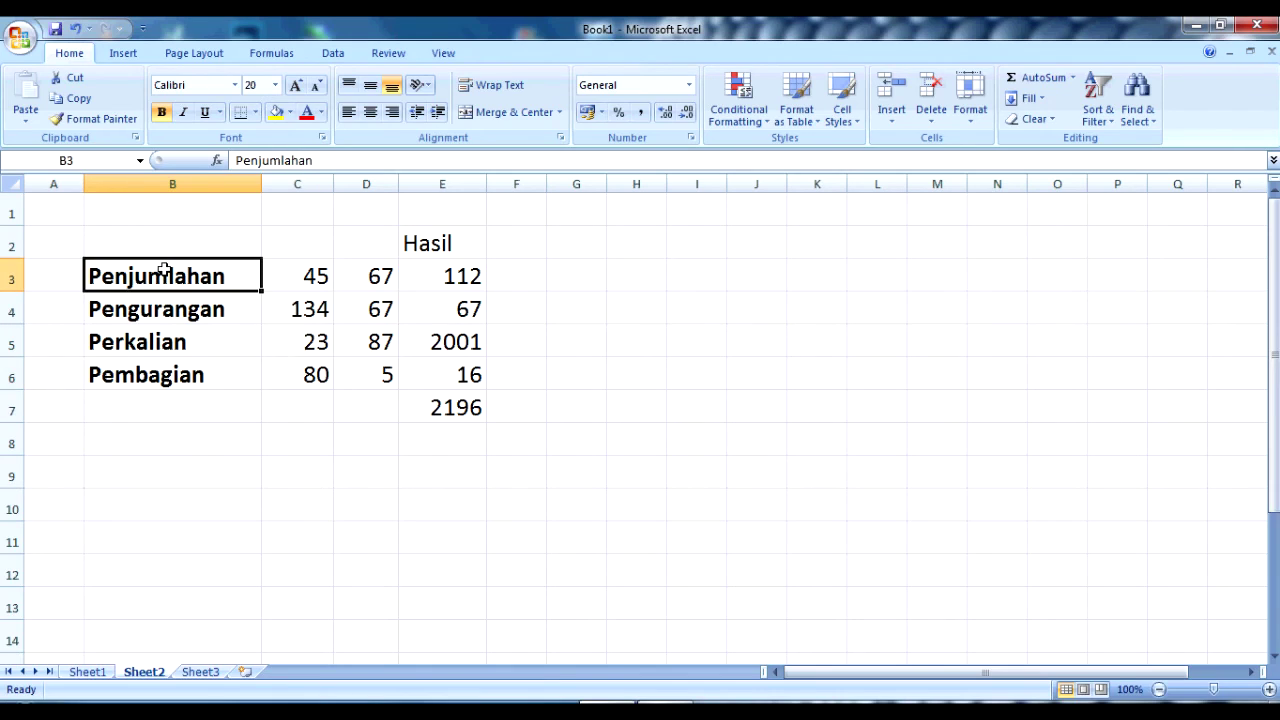
{"action": "left_click", "coordinate": [198, 308]}
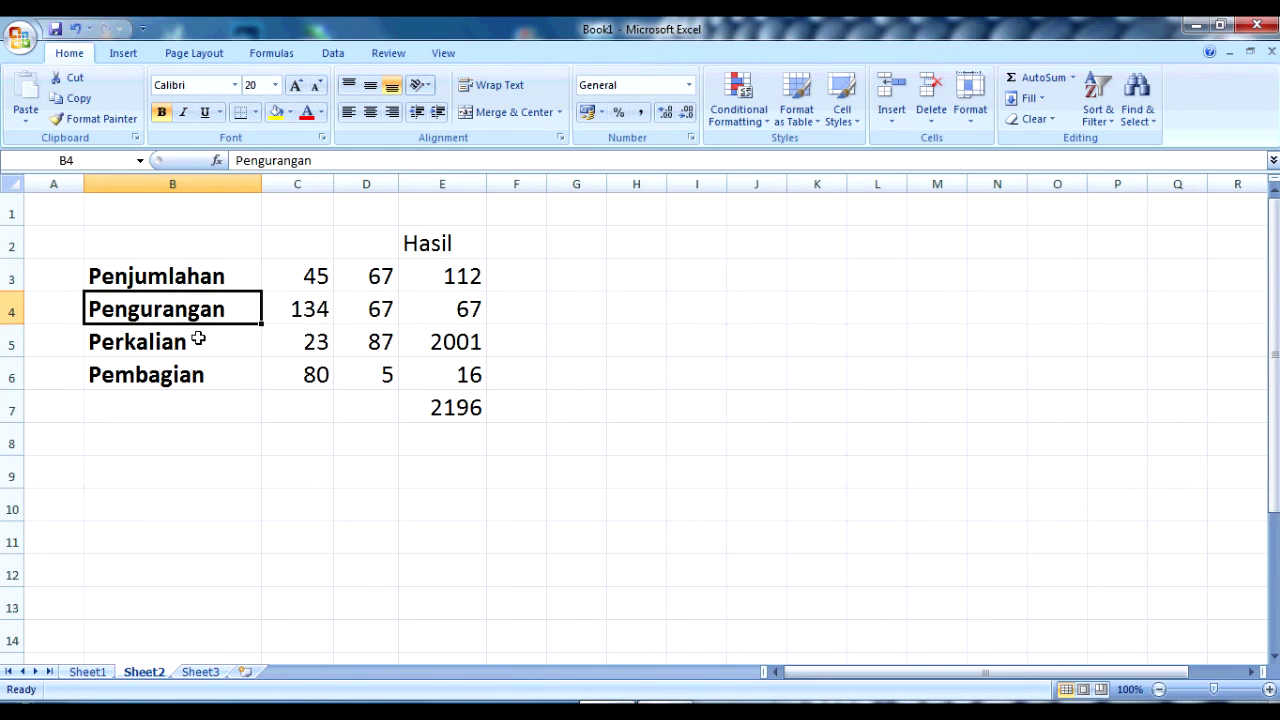
{"action": "left_click", "coordinate": [177, 262]}
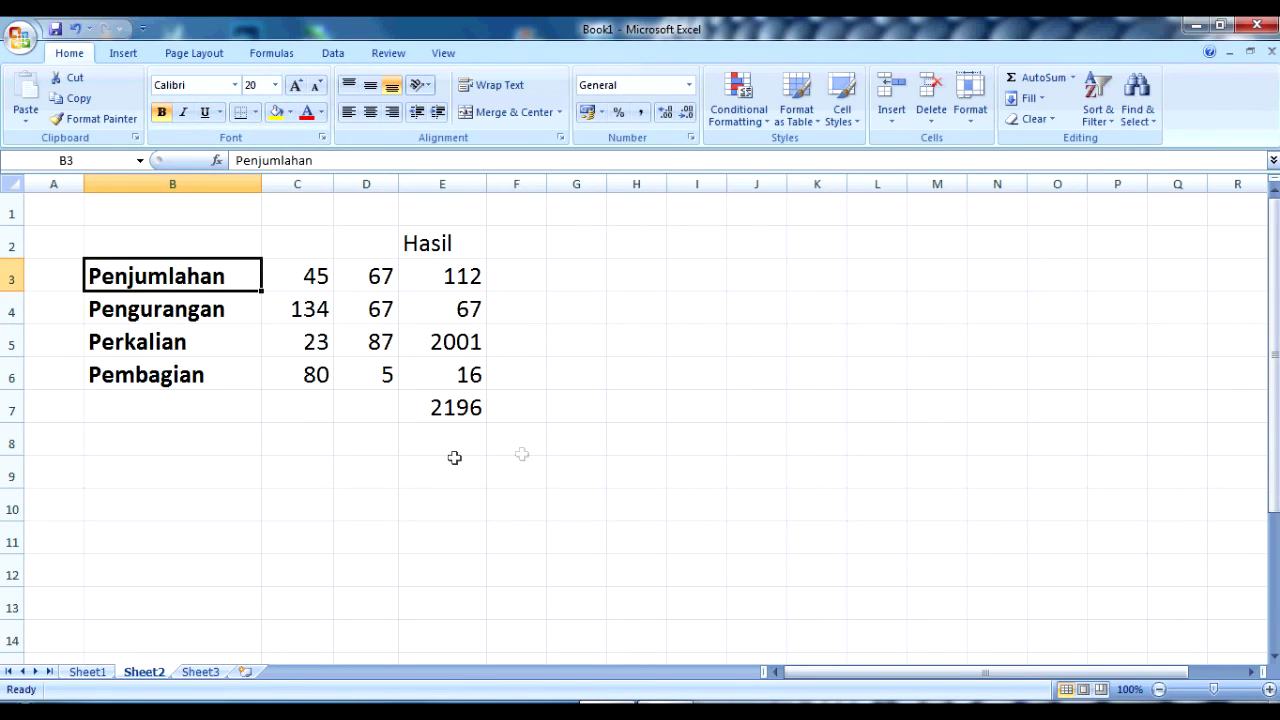
{"action": "left_click", "coordinate": [274, 86]}
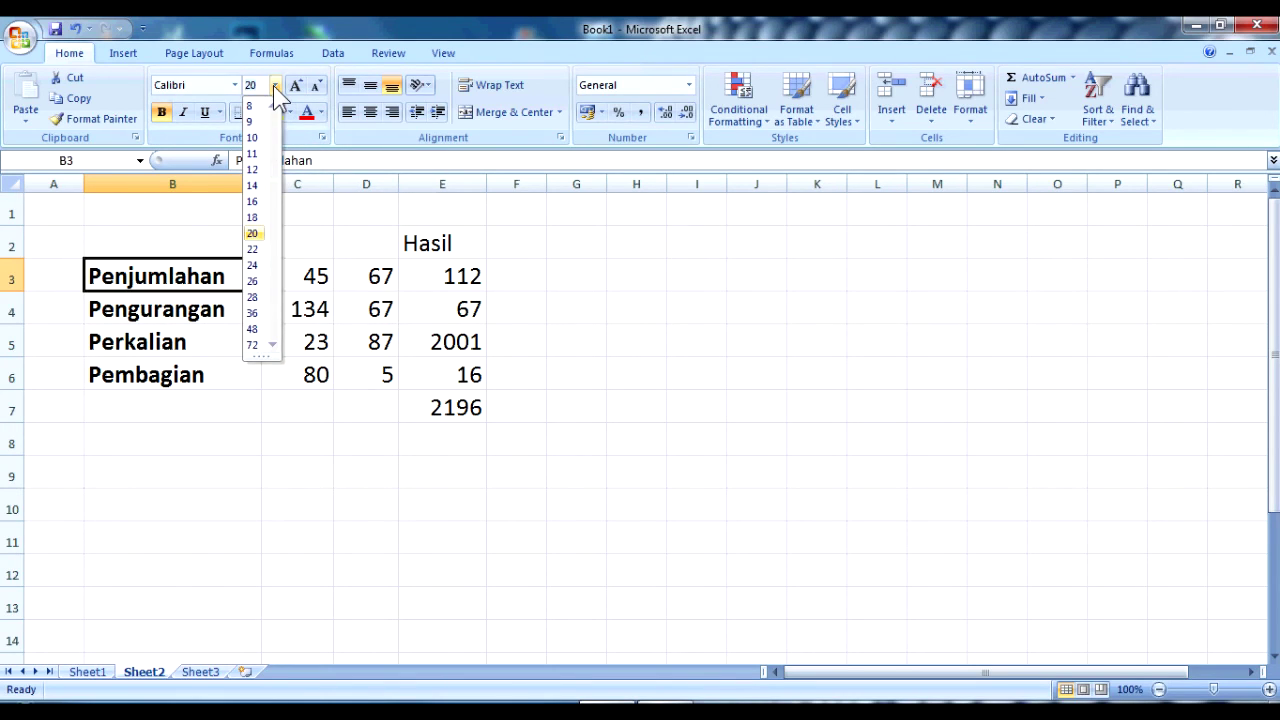
{"action": "left_click", "coordinate": [274, 86]}
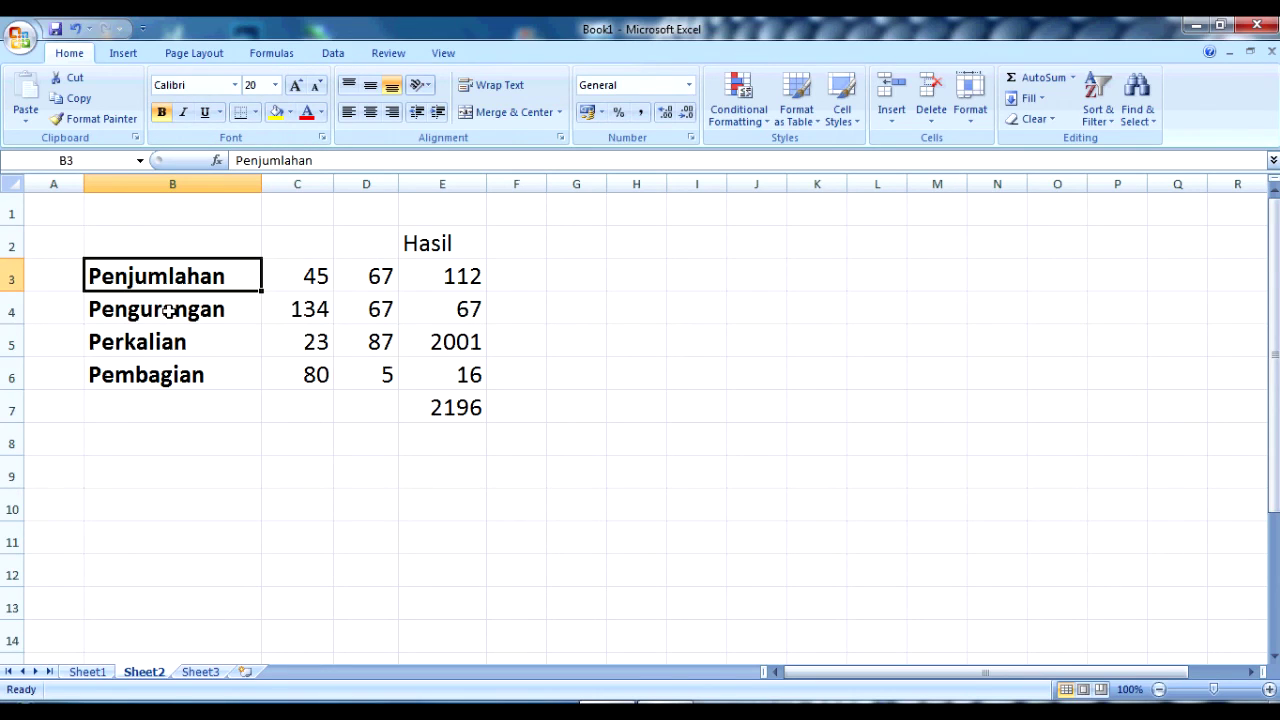
{"action": "left_click", "coordinate": [168, 310]}
{"action": "left_click", "coordinate": [275, 87]}
{"action": "left_click", "coordinate": [275, 87]}
{"action": "left_click", "coordinate": [307, 280]}
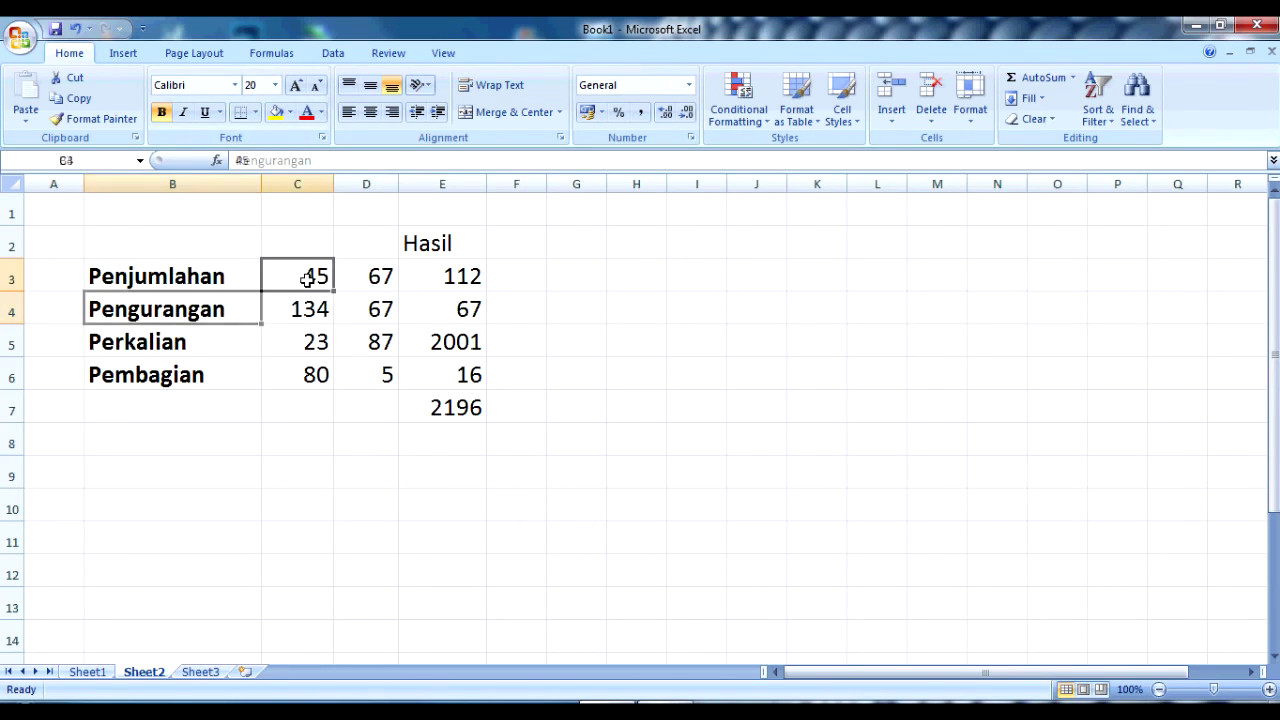
{"action": "left_click", "coordinate": [467, 277]}
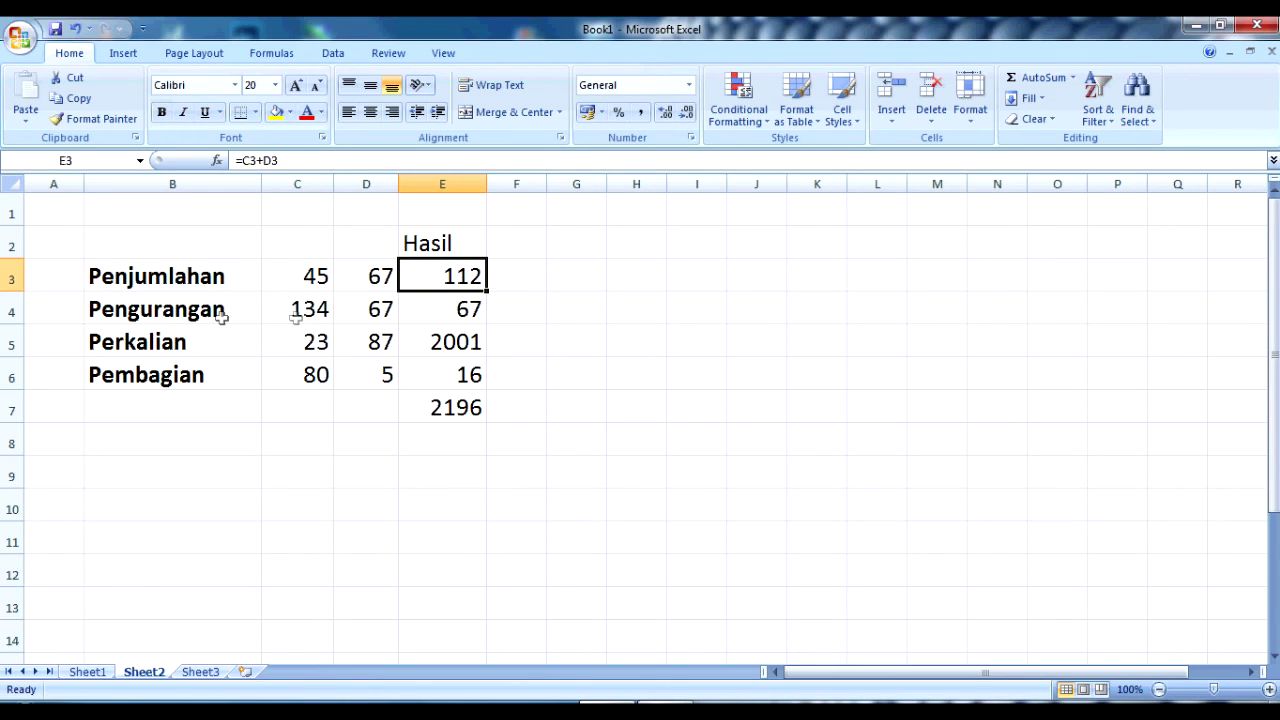
{"action": "left_click", "coordinate": [183, 309]}
{"action": "left_click", "coordinate": [438, 270]}
{"action": "left_click_drag", "start_coordinate": [438, 270], "coordinate": [445, 403]}
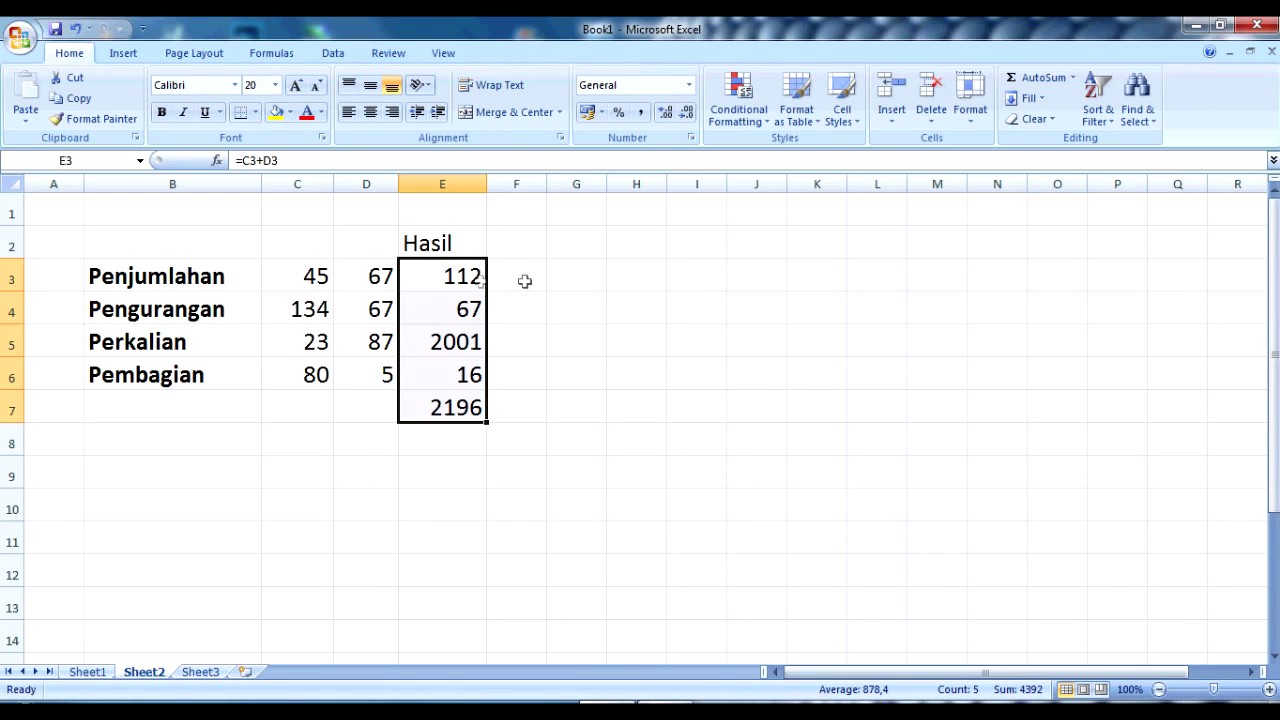
{"action": "left_click_drag", "start_coordinate": [290, 266], "coordinate": [297, 376]}
{"action": "left_click_drag", "start_coordinate": [380, 266], "coordinate": [380, 375]}
{"action": "left_click_drag", "start_coordinate": [478, 272], "coordinate": [455, 407]}
{"action": "left_click", "coordinate": [577, 300]}
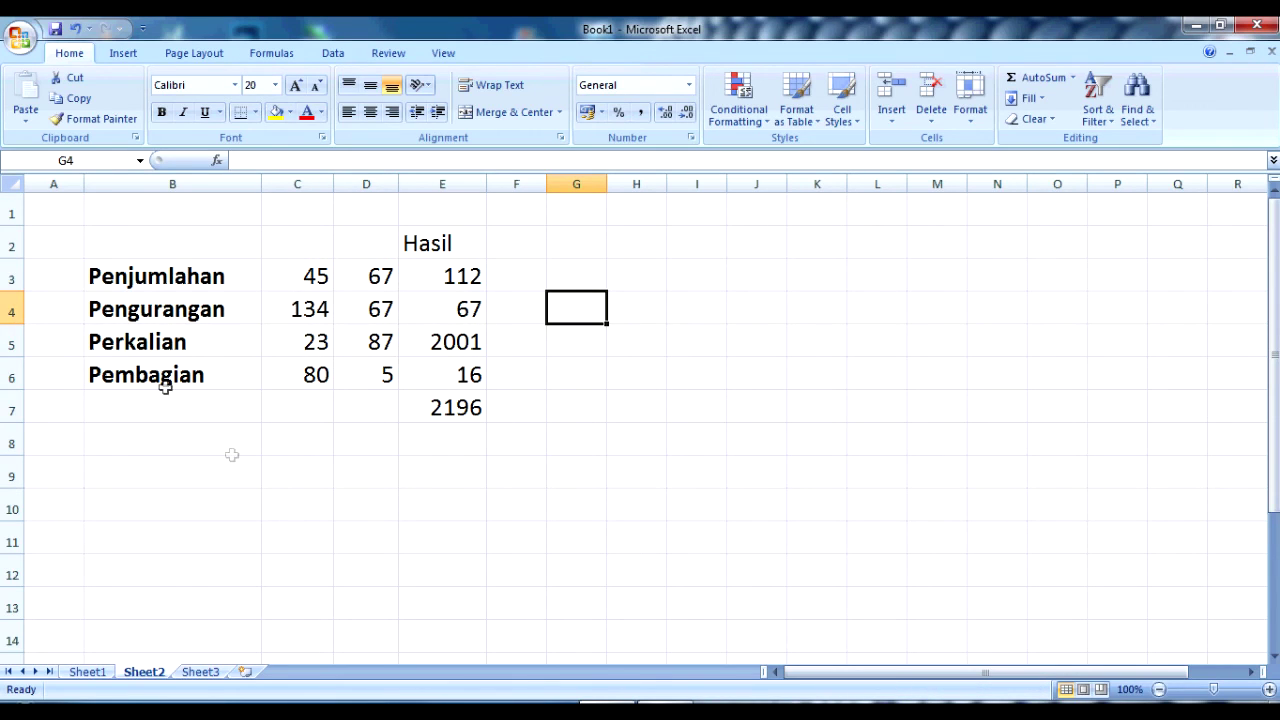
{"action": "left_click_drag", "start_coordinate": [214, 274], "coordinate": [198, 364]}
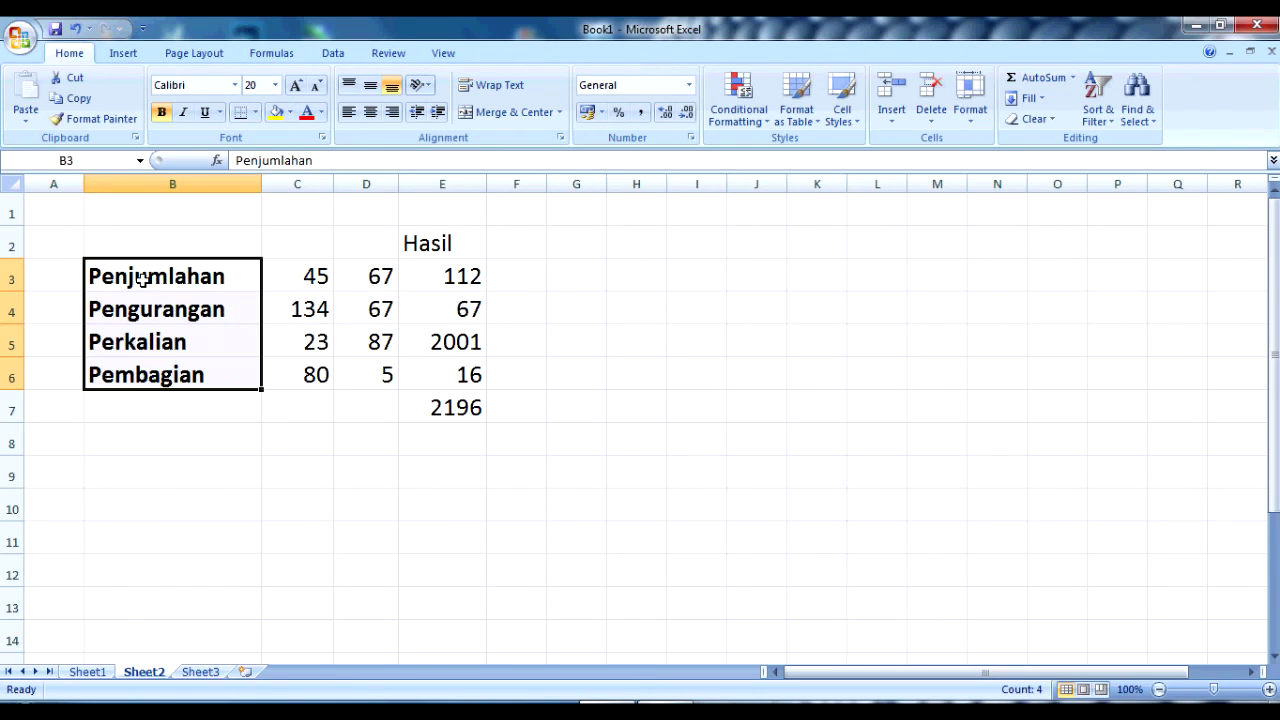
{"action": "left_click_drag", "start_coordinate": [303, 272], "coordinate": [309, 368]}
{"action": "left_click_drag", "start_coordinate": [477, 277], "coordinate": [466, 395]}
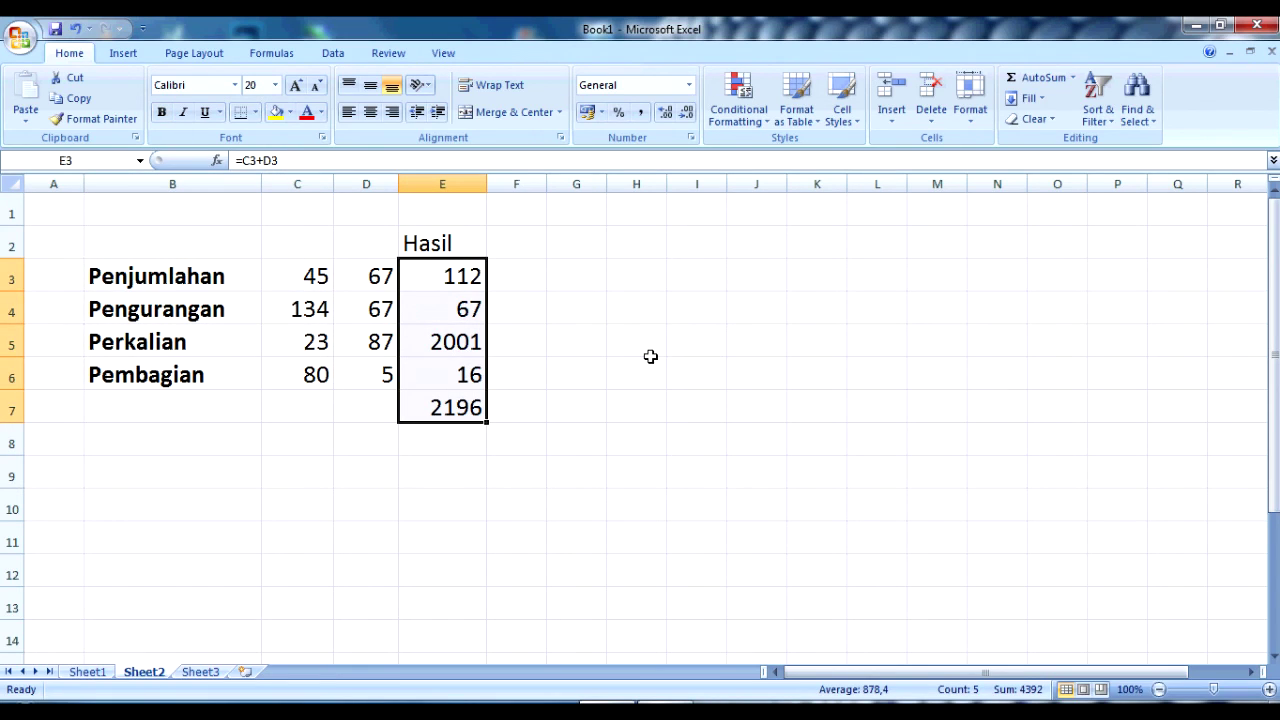
{"action": "left_click", "coordinate": [650, 356]}
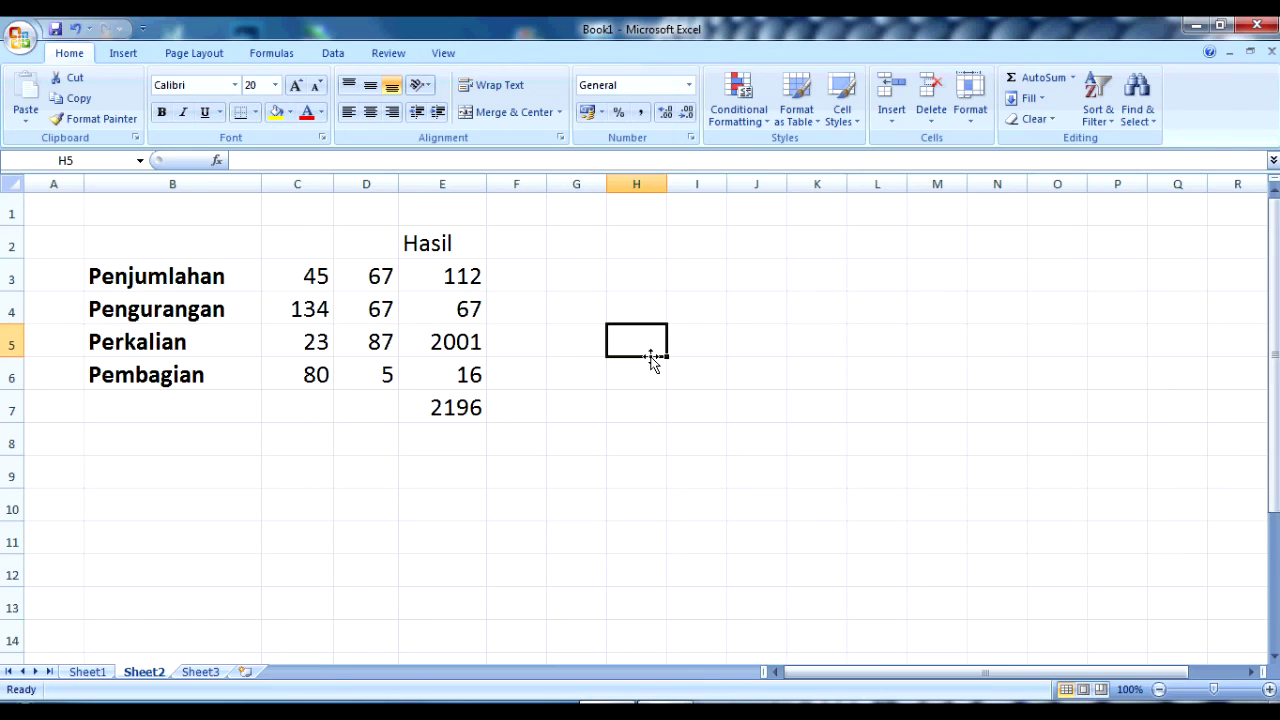